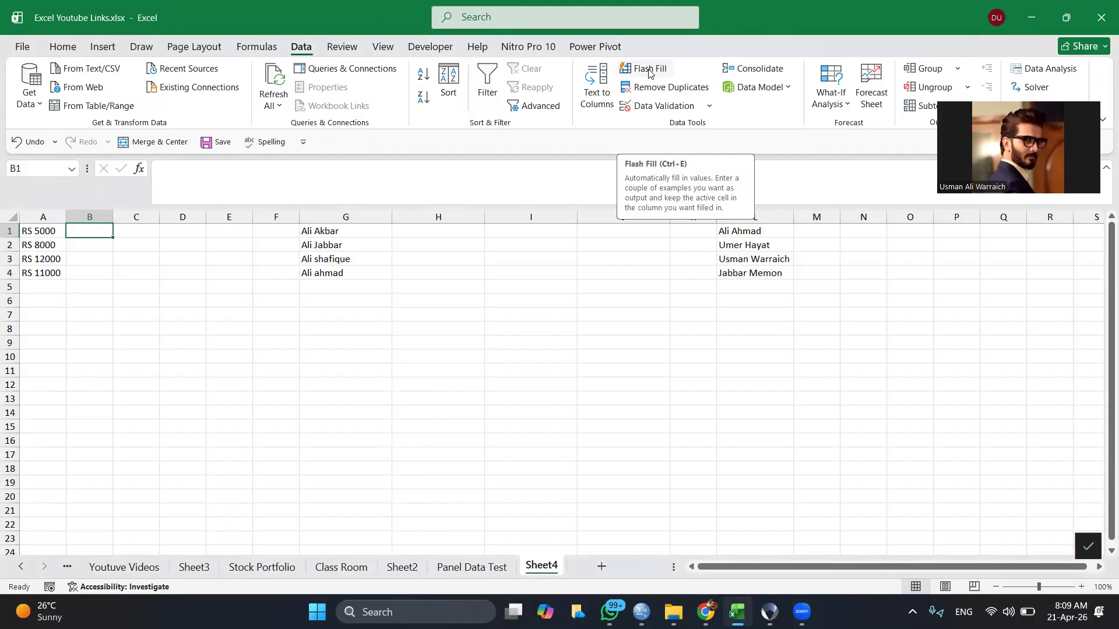
Enter 5000 in B1 as the example and Flash Fill the remaining numeric amounts from column A into column B.
{"action": "key", "text": "Left"}
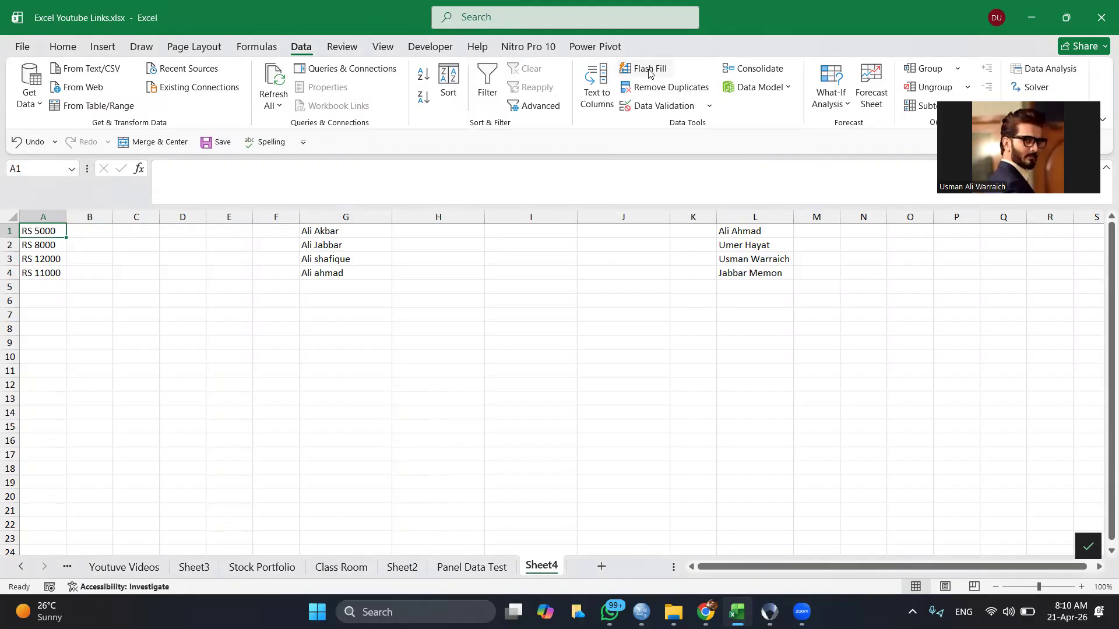
{"action": "key", "text": "Down"}
{"action": "key", "text": "Right"}
{"action": "key", "text": "Up"}
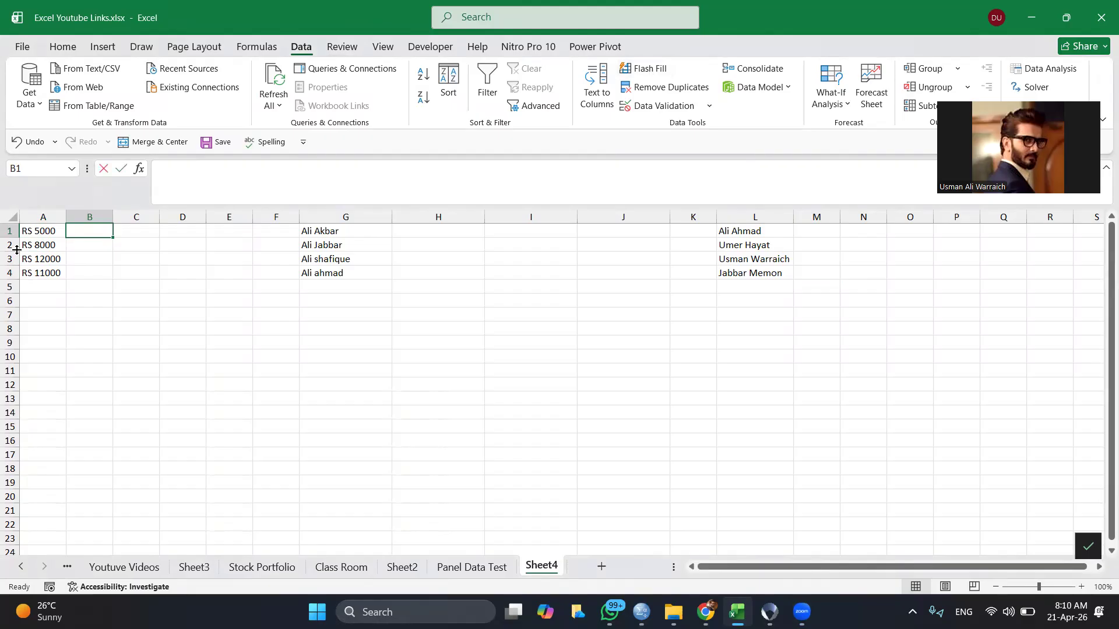
{"action": "type", "text": "5000"}
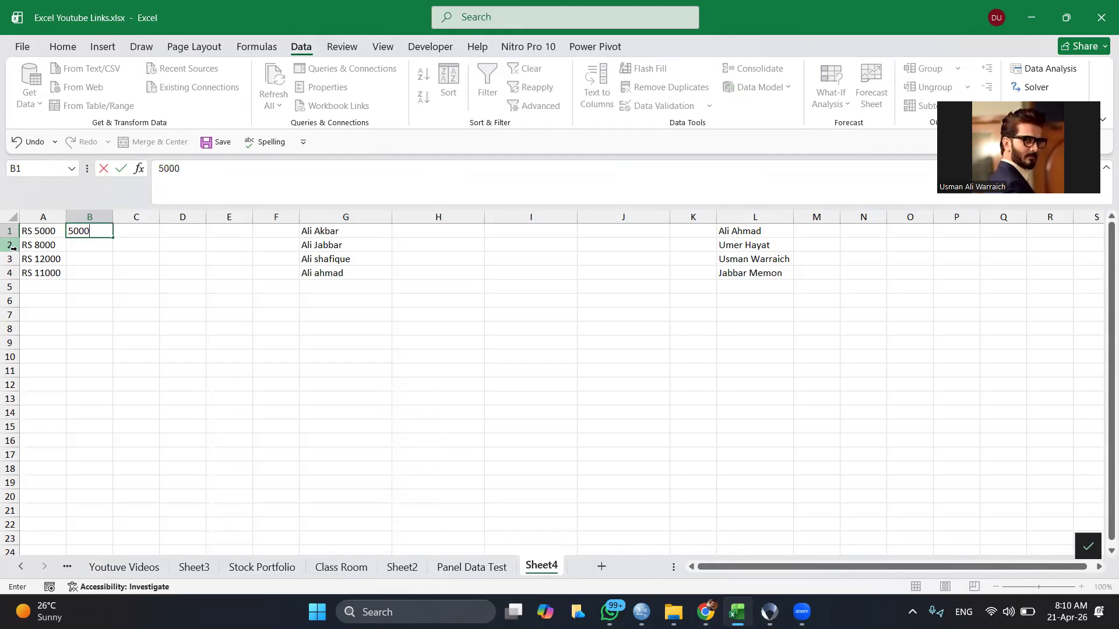
{"action": "key", "text": "Return"}
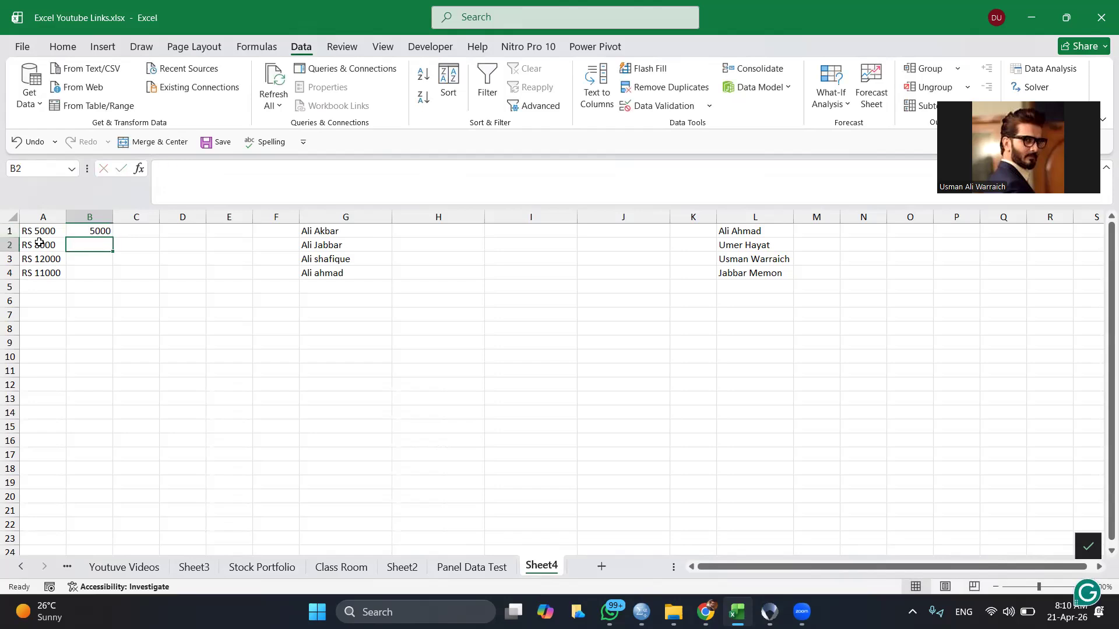
{"action": "left_click", "coordinate": [642, 69]}
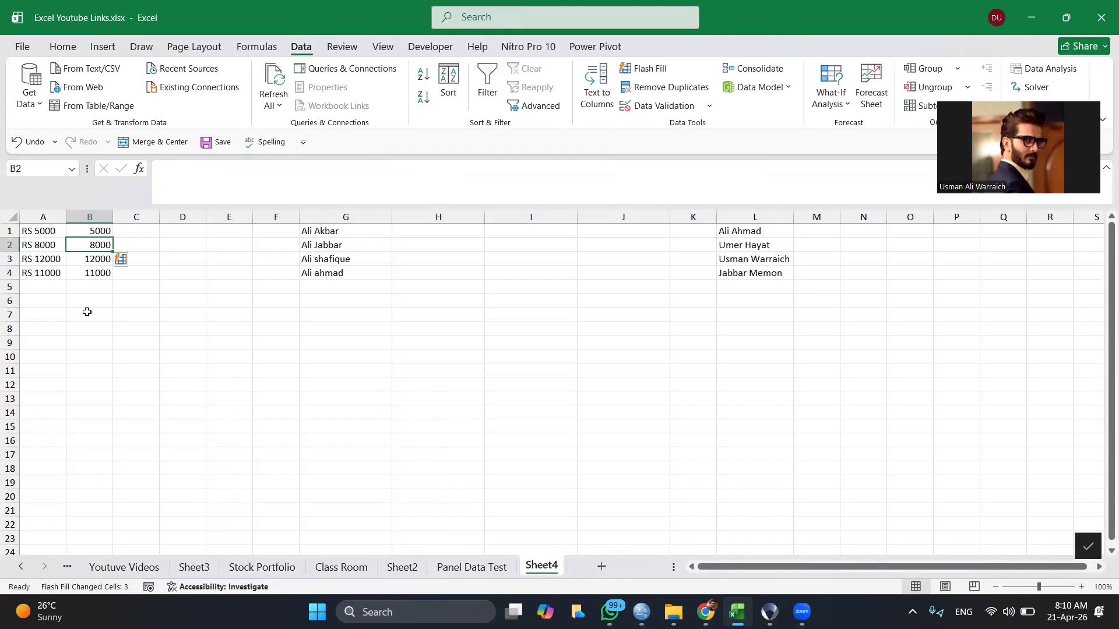
Enter the last name from G1 in H1 and Flash Fill the other last names down column H.
{"action": "left_click", "coordinate": [400, 227]}
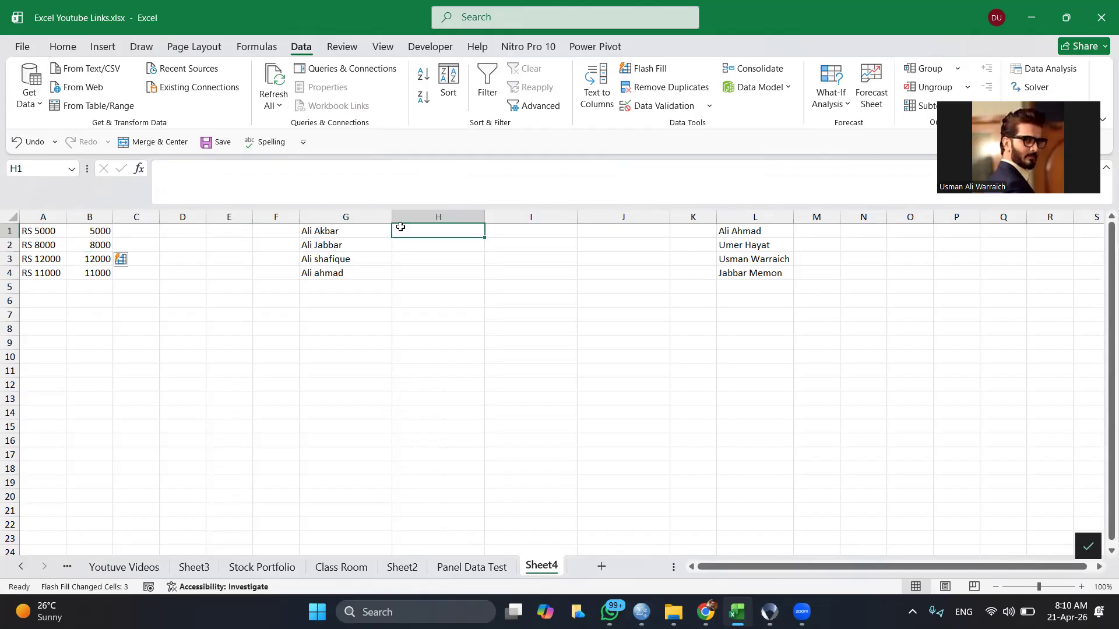
{"action": "type", "text": "Akbar"}
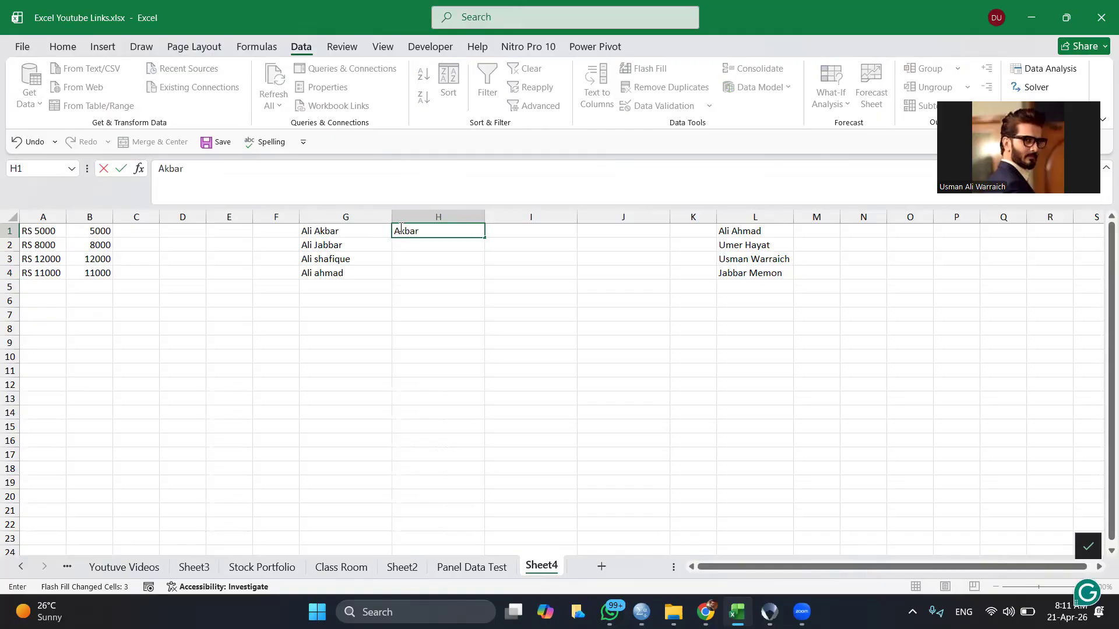
{"action": "key", "text": "Return"}
{"action": "left_click", "coordinate": [666, 73]}
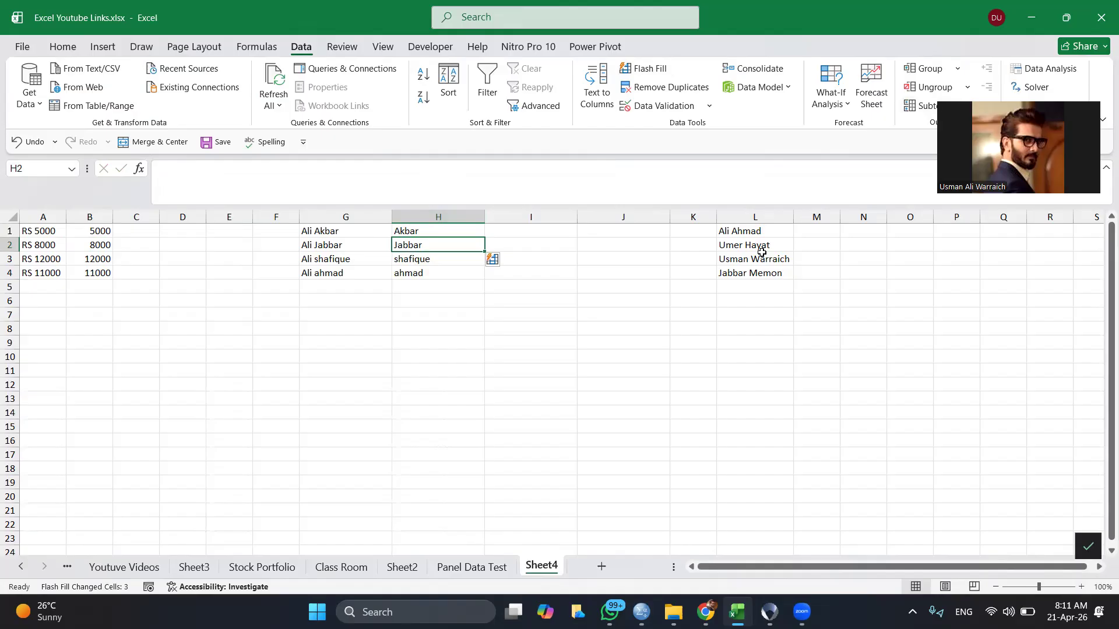
Enter "Mr" followed by the last name from L1 in M1, and Flash Fill the same pattern into M2:M4.
{"action": "left_click", "coordinate": [825, 231]}
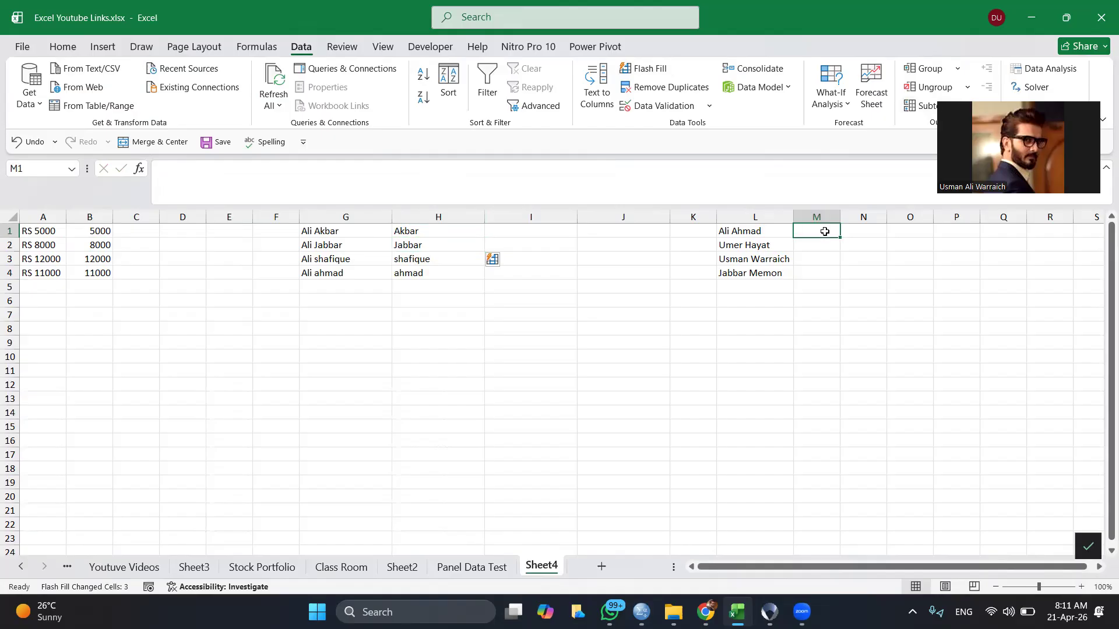
{"action": "type", "text": "Mr"}
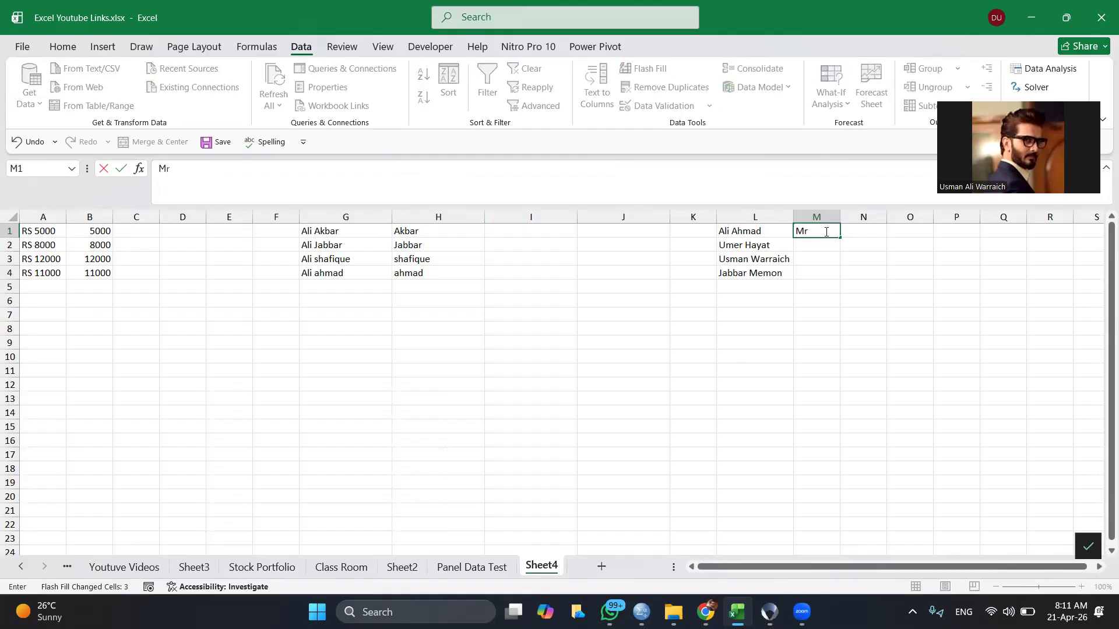
{"action": "type", "text": " Ahmad"}
{"action": "key", "text": "Return"}
{"action": "type", "text": "m"}
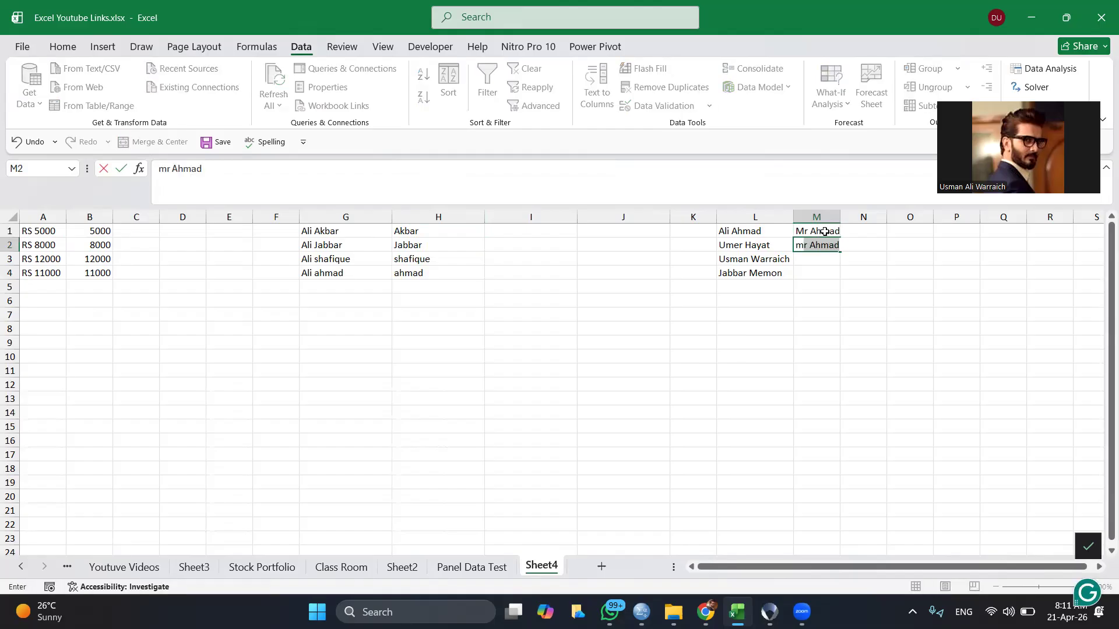
{"action": "key", "text": "BackSpace"}
{"action": "key", "text": "BackSpace"}
{"action": "key", "text": "Escape"}
{"action": "key", "text": "Down"}
{"action": "key", "text": "Up"}
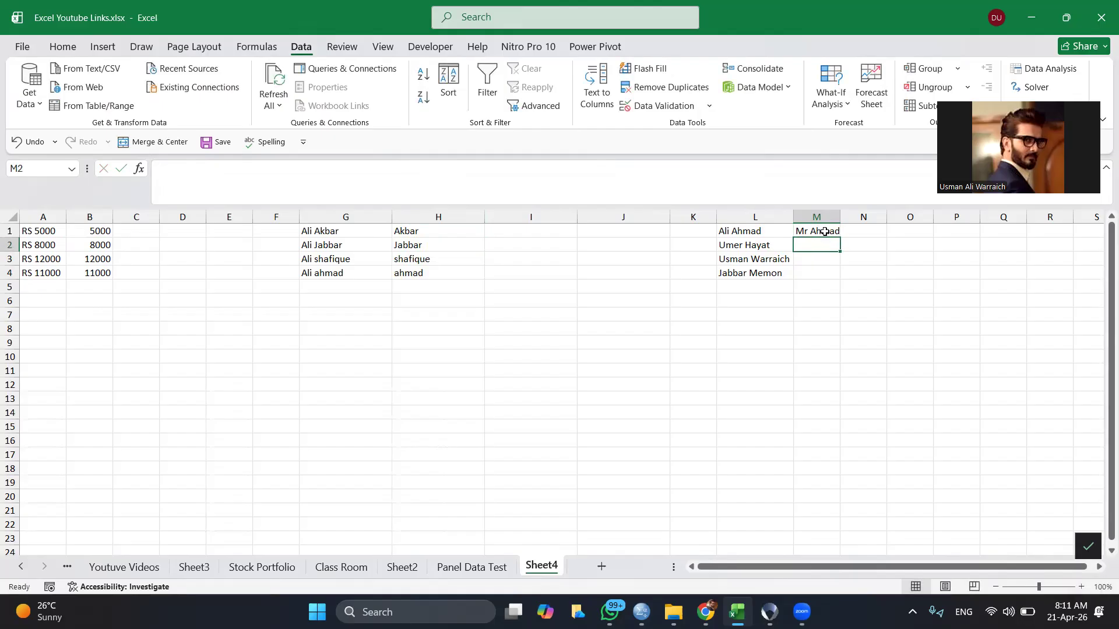
{"action": "left_click", "coordinate": [638, 70]}
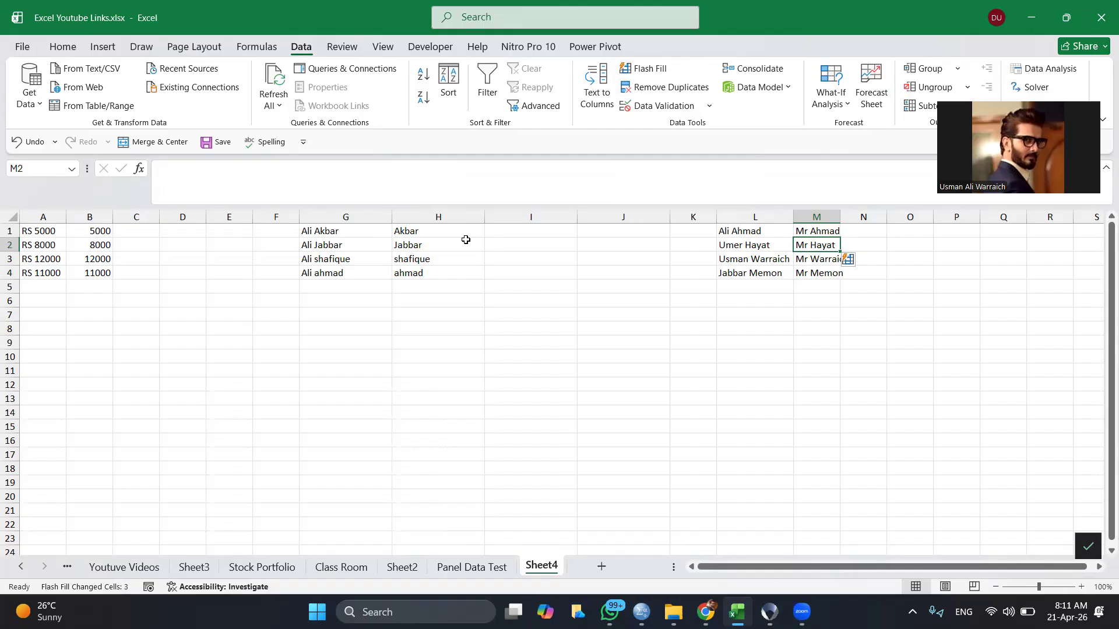
Clear the extracted last names from H1:H4.
{"action": "left_click", "coordinate": [389, 357]}
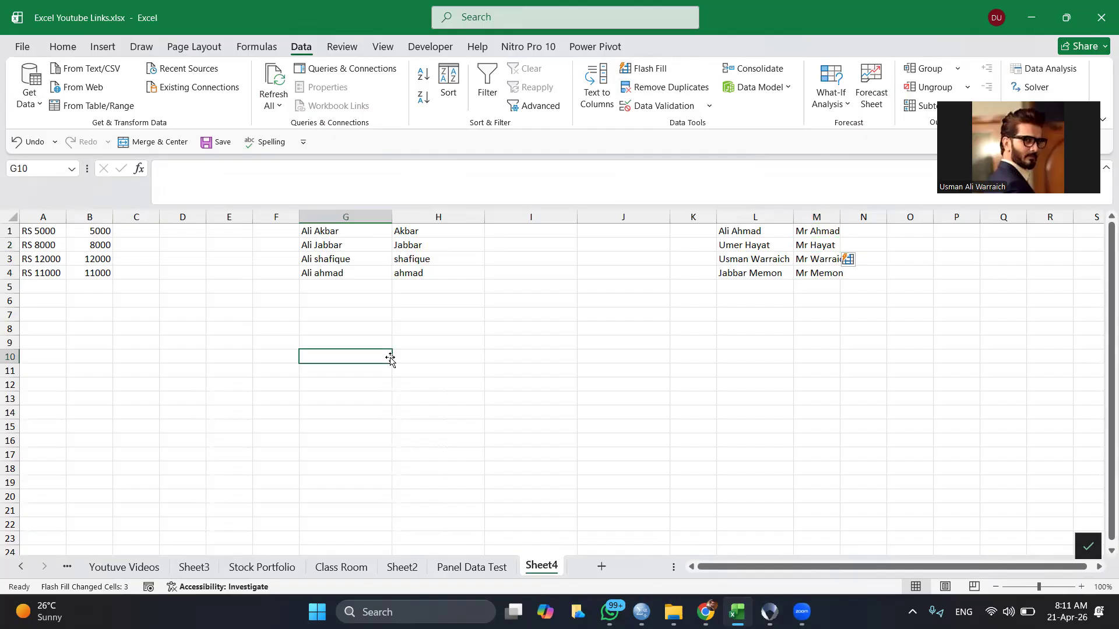
{"action": "left_click", "coordinate": [439, 233]}
{"action": "key", "text": "shift+Down"}
{"action": "key", "text": "shift+Down"}
{"action": "key", "text": "shift+Down"}
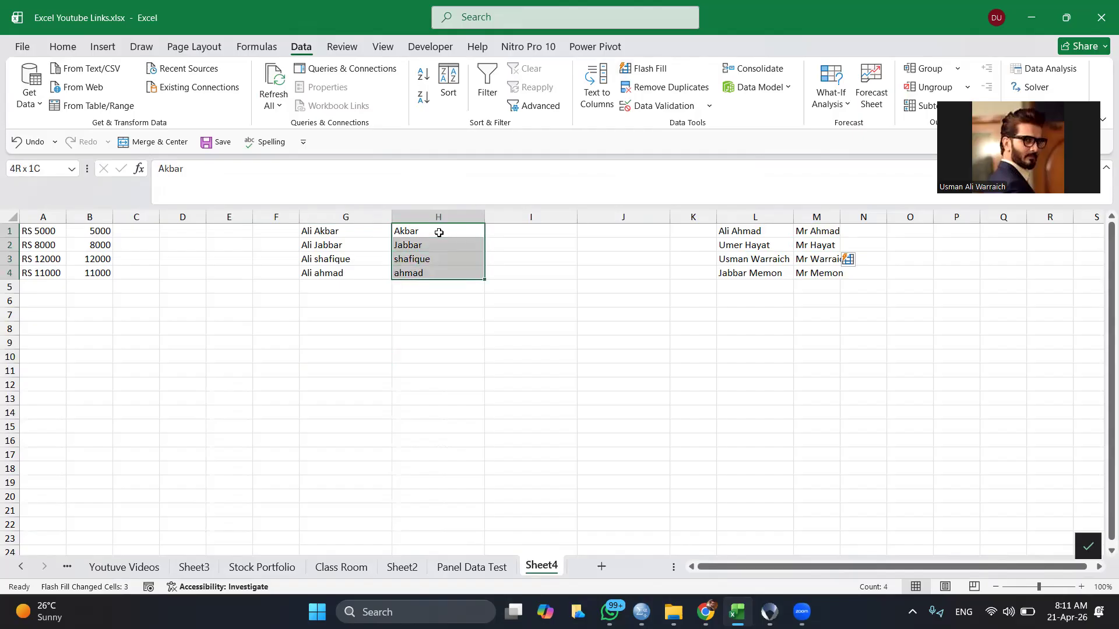
{"action": "key", "text": "Delete"}
Clear the "Mr" names from M1:M4.
{"action": "key", "text": "Right"}
{"action": "key", "text": "Right"}
{"action": "key", "text": "Right"}
{"action": "key", "text": "Right"}
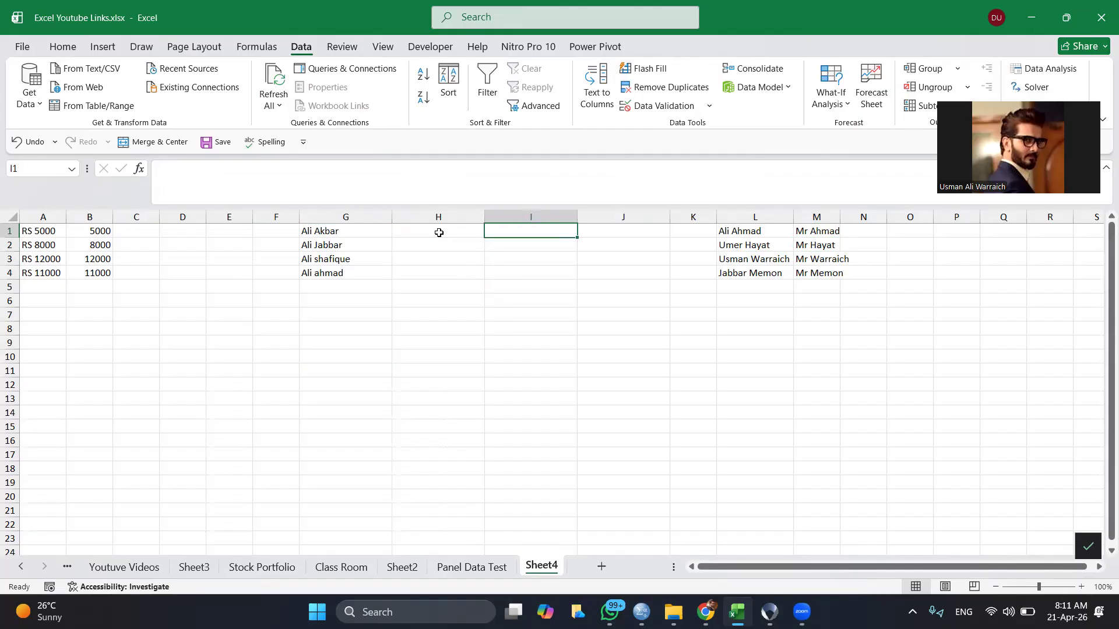
{"action": "key", "text": "Right"}
{"action": "key", "text": "shift+Down"}
{"action": "key", "text": "shift+Down"}
{"action": "key", "text": "shift+Down"}
{"action": "key", "text": "Delete"}
Enter the last name, a comma and the first initial of L1 in M1, and Flash Fill this format through M4.
{"action": "type", "text": "Ahmad"}
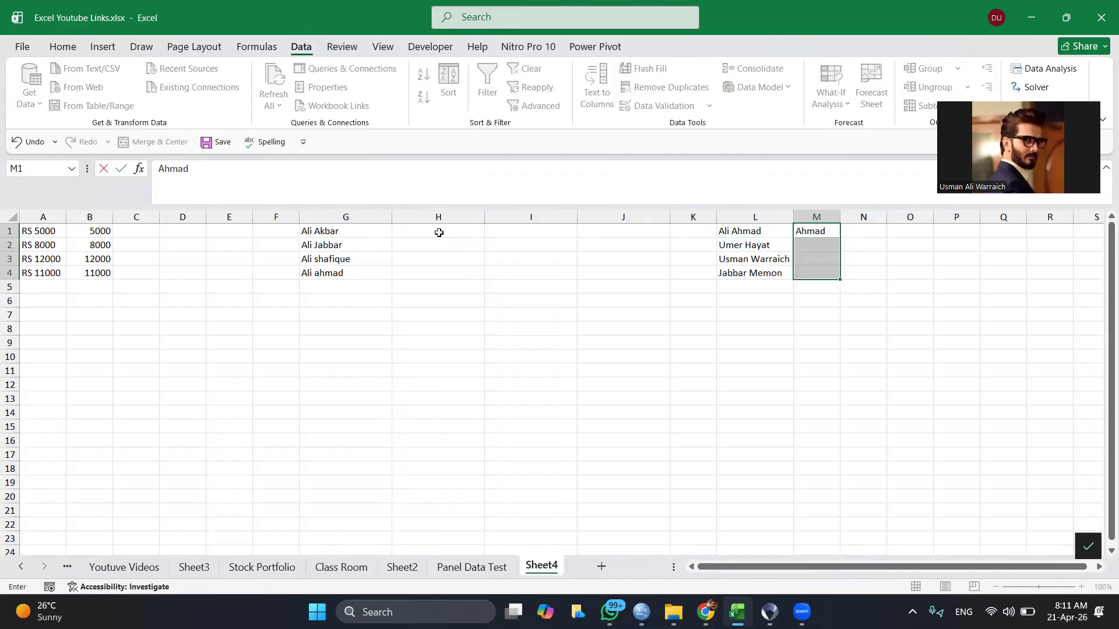
{"action": "type", "text": ", A"}
{"action": "key", "text": "Return"}
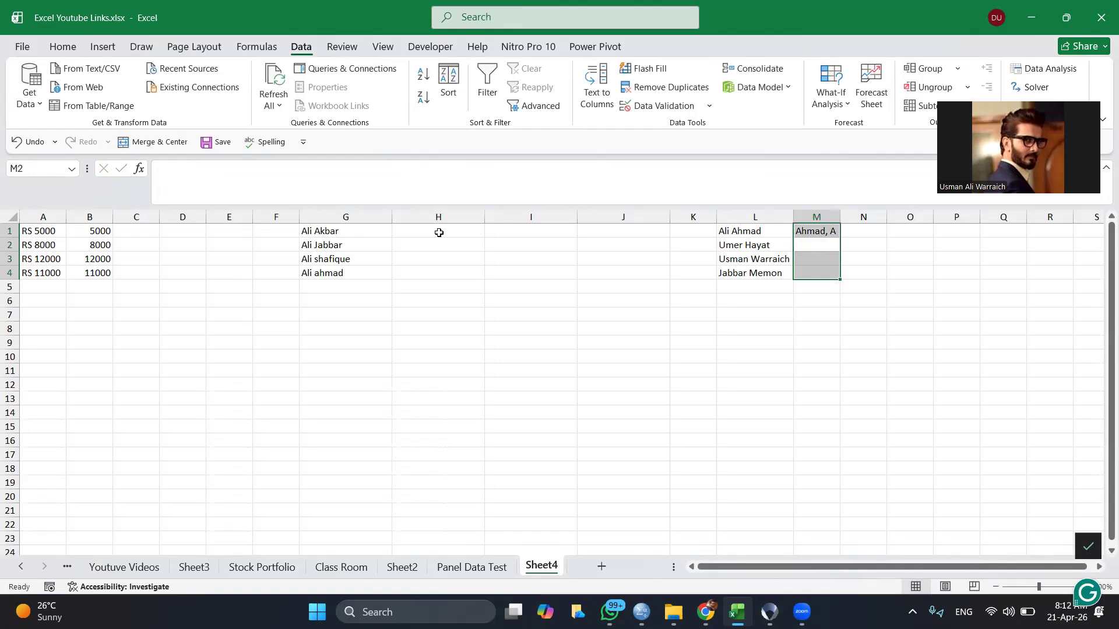
{"action": "left_click", "coordinate": [832, 241]}
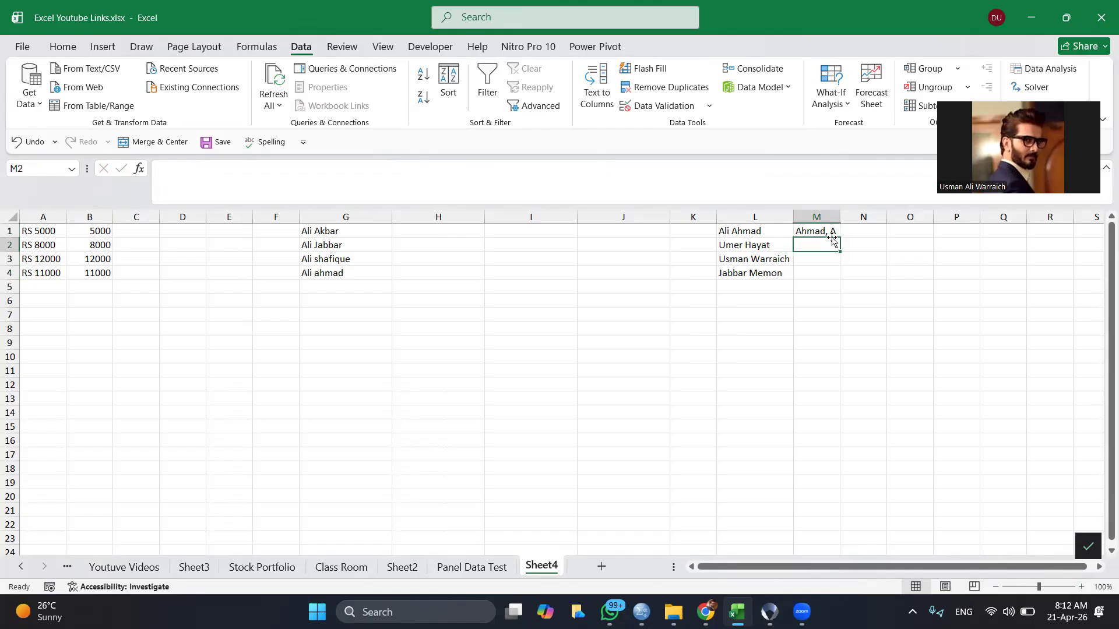
{"action": "left_click", "coordinate": [661, 69]}
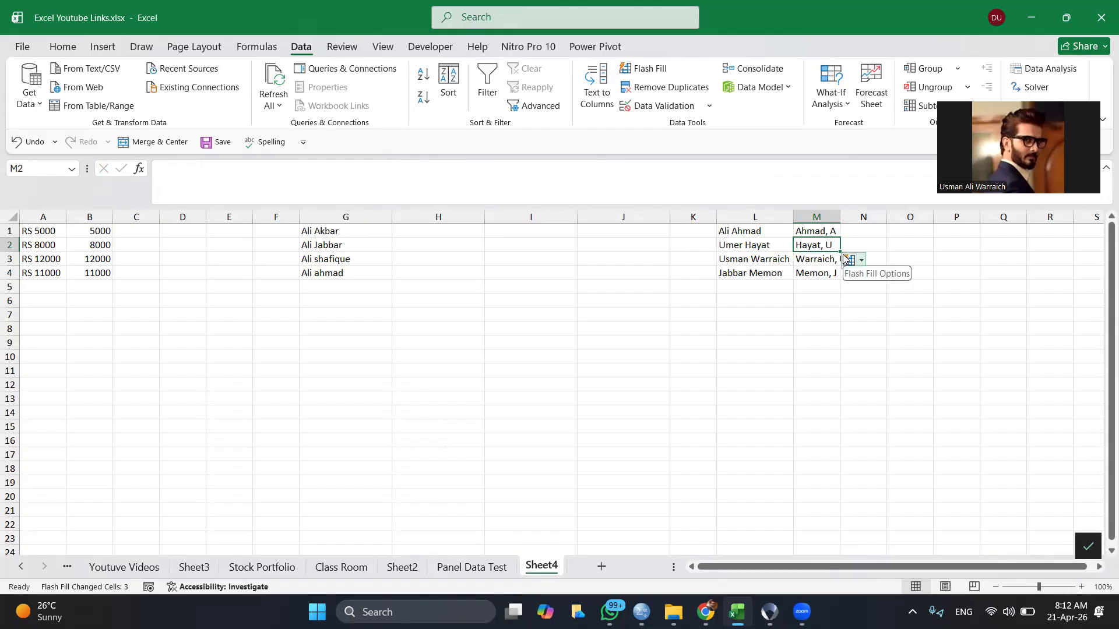
Delete the last-name-and-initial entries in M1:M4.
{"action": "key", "text": "Up"}
{"action": "key", "text": "shift+Down"}
{"action": "key", "text": "shift+Down"}
{"action": "key", "text": "shift+Down"}
{"action": "key", "text": "Delete"}
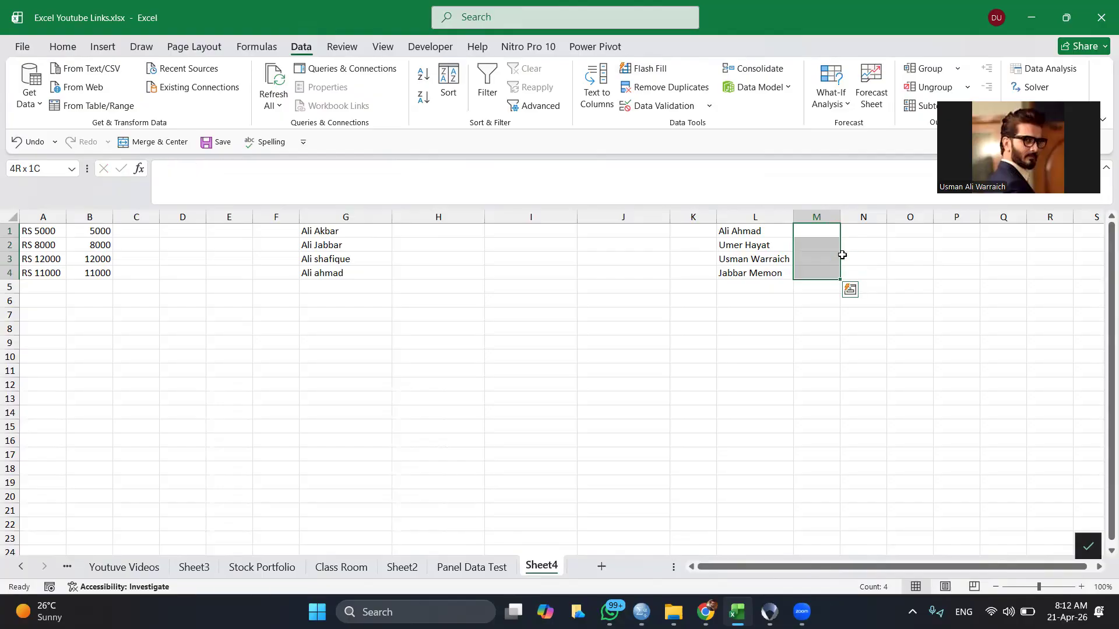
Append a third name to the full name in L1, capitalising only its first letter.
{"action": "double_click", "coordinate": [773, 231]}
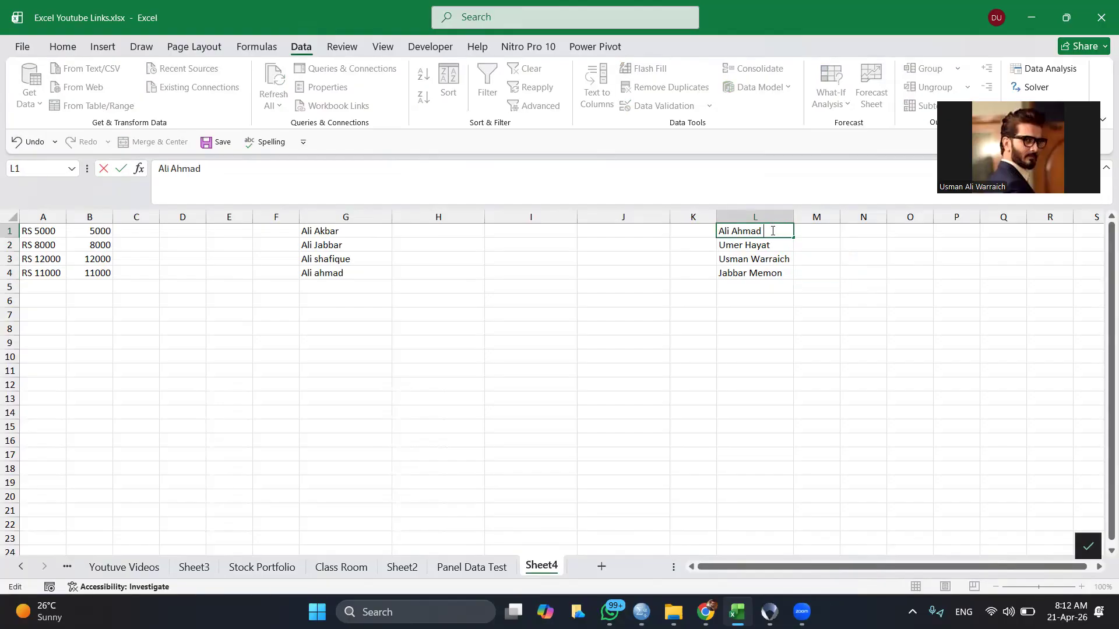
{"action": "type", "text": "JABBAR"}
{"action": "key", "text": "Return"}
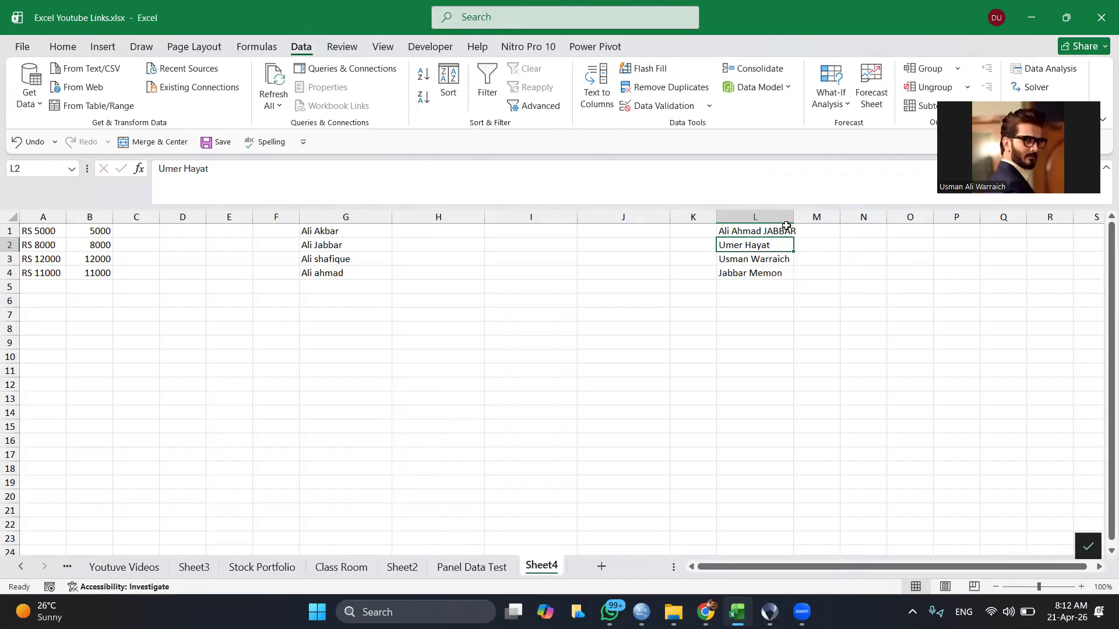
{"action": "left_click", "coordinate": [786, 228]}
{"action": "left_click", "coordinate": [346, 163]}
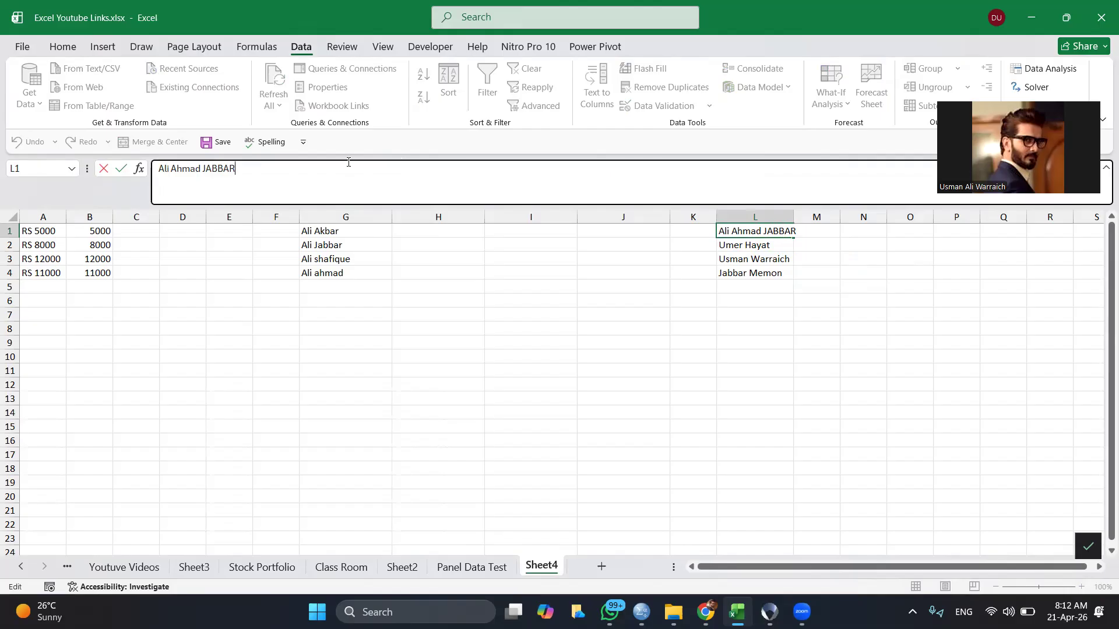
{"action": "key", "text": "BackSpace"}
{"action": "key", "text": "BackSpace"}
{"action": "key", "text": "BackSpace"}
{"action": "key", "text": "BackSpace"}
{"action": "key", "text": "BackSpace"}
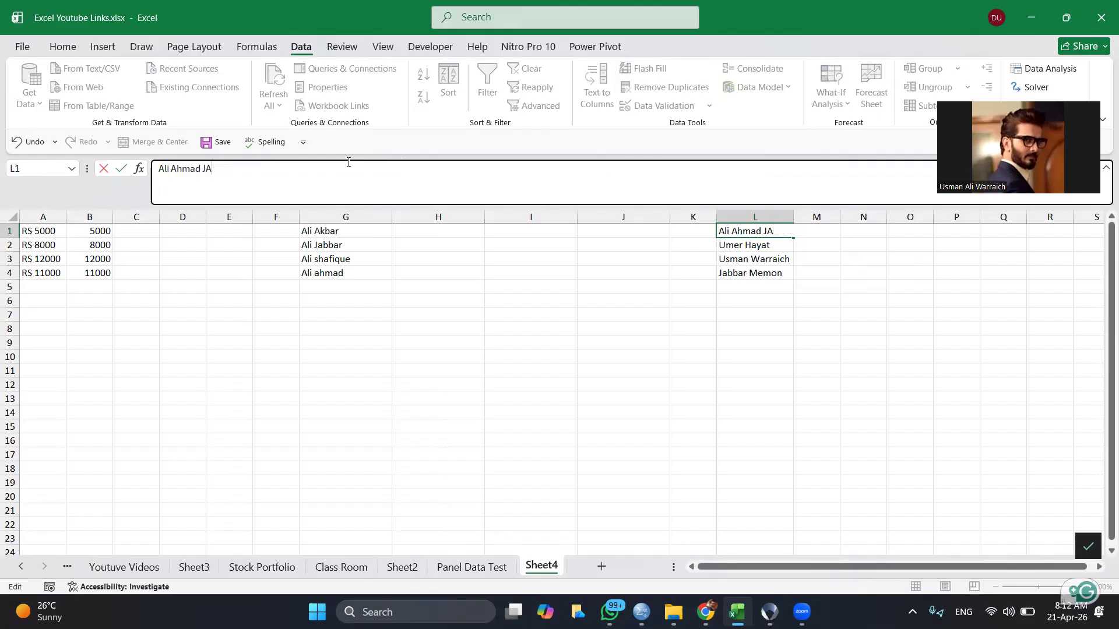
{"action": "type", "text": "abbar"}
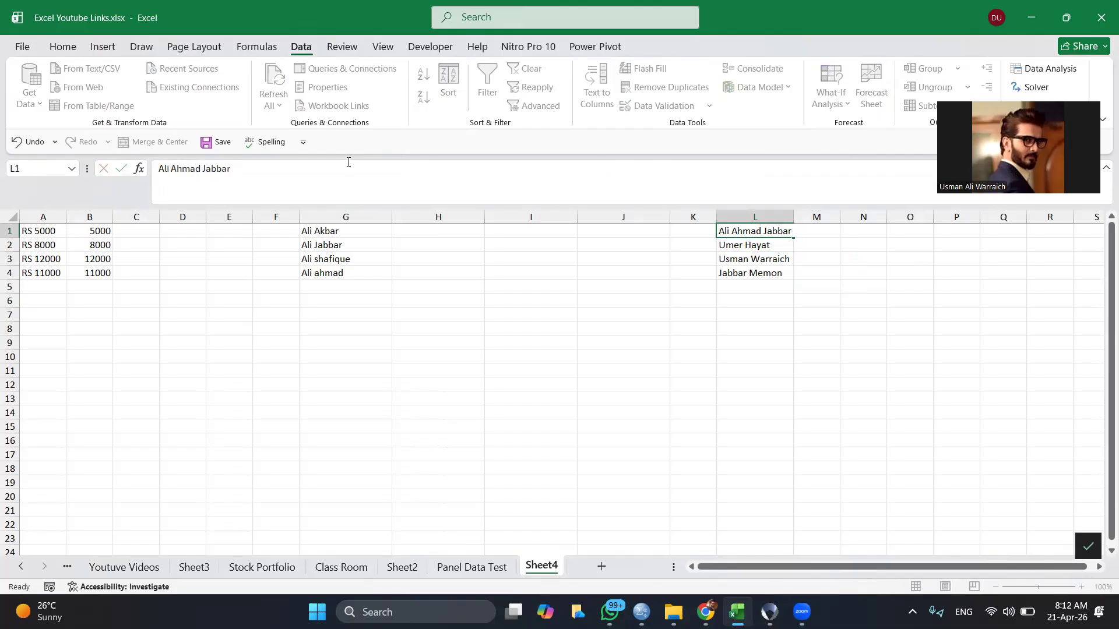
{"action": "key", "text": "Return"}
Append a third name to the full name in L2 and insert a middle name into the one in L3.
{"action": "left_click", "coordinate": [255, 167]}
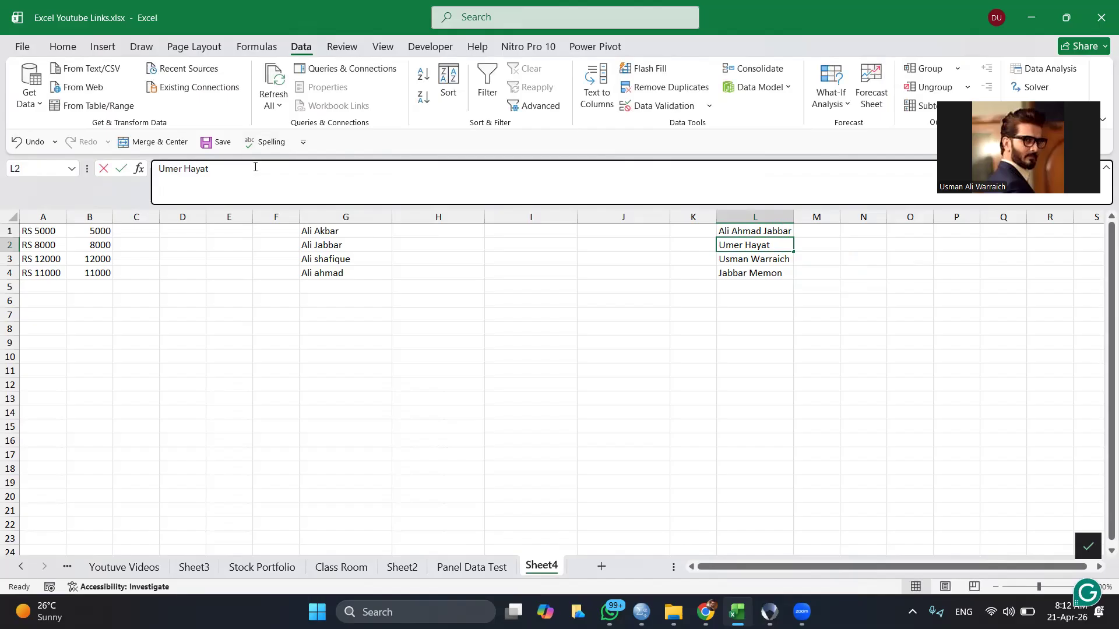
{"action": "type", "text": "Kh"}
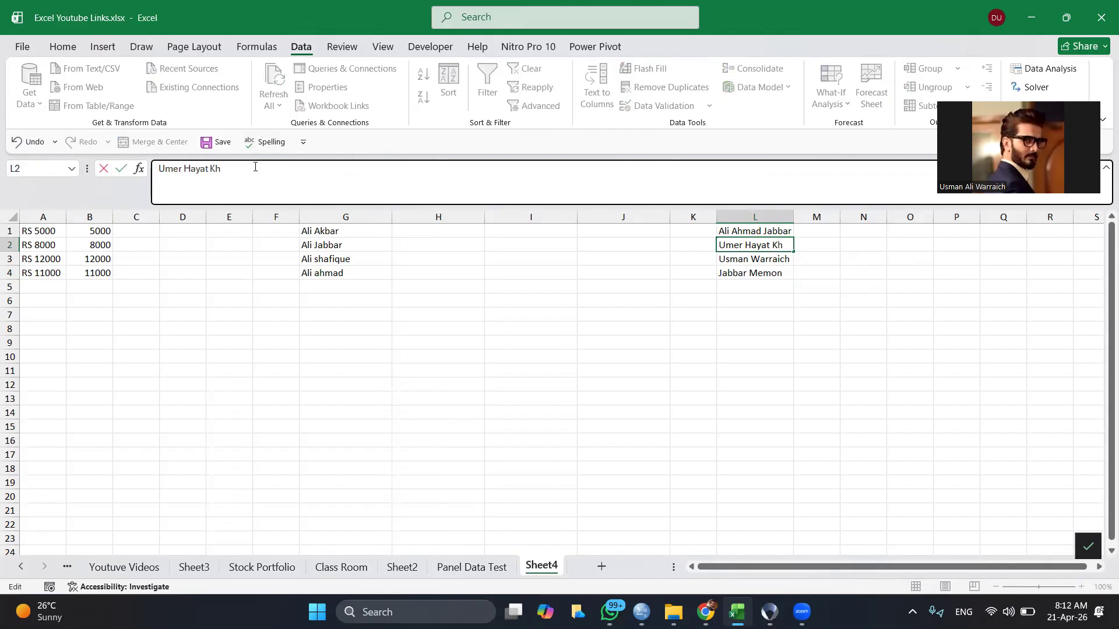
{"action": "type", "text": "an"}
{"action": "key", "text": "Return"}
{"action": "left_click", "coordinate": [193, 169]}
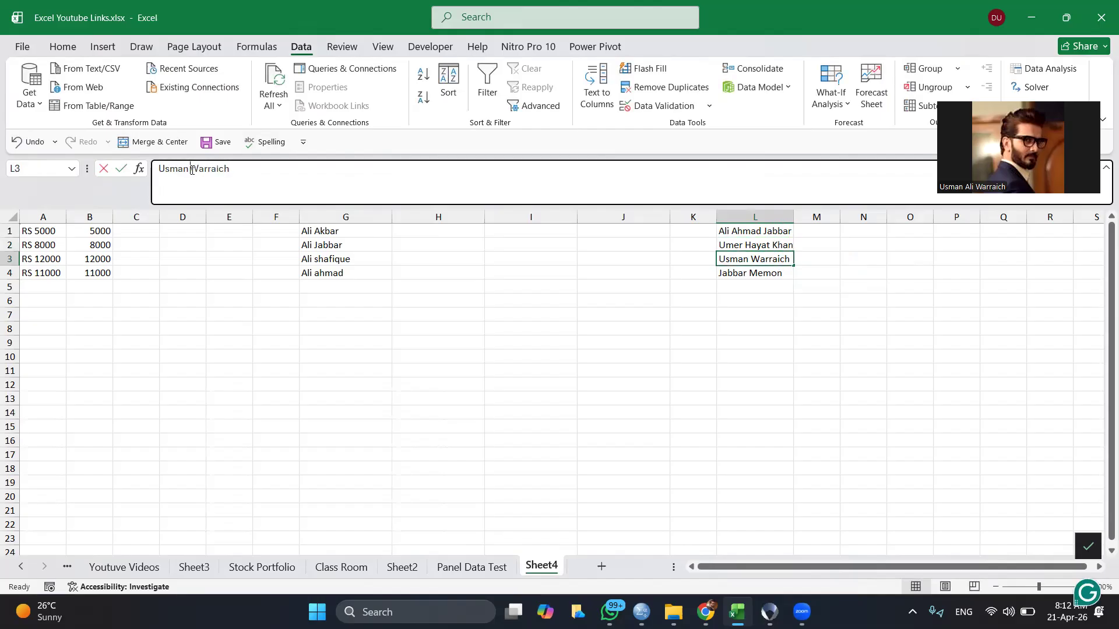
{"action": "type", "text": "A li"}
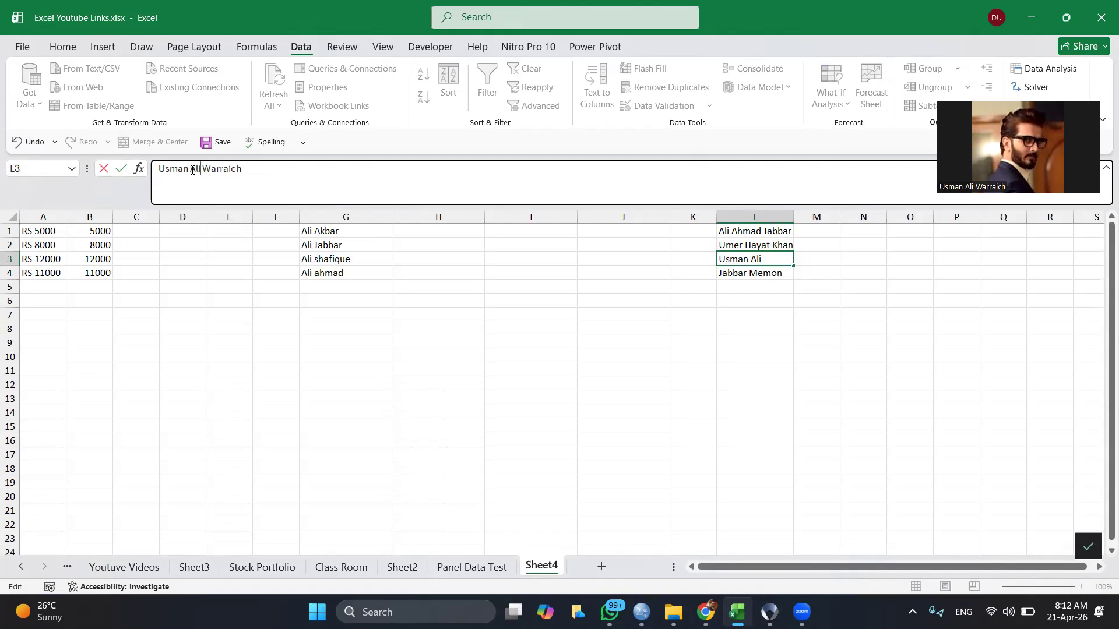
{"action": "key", "text": "Return"}
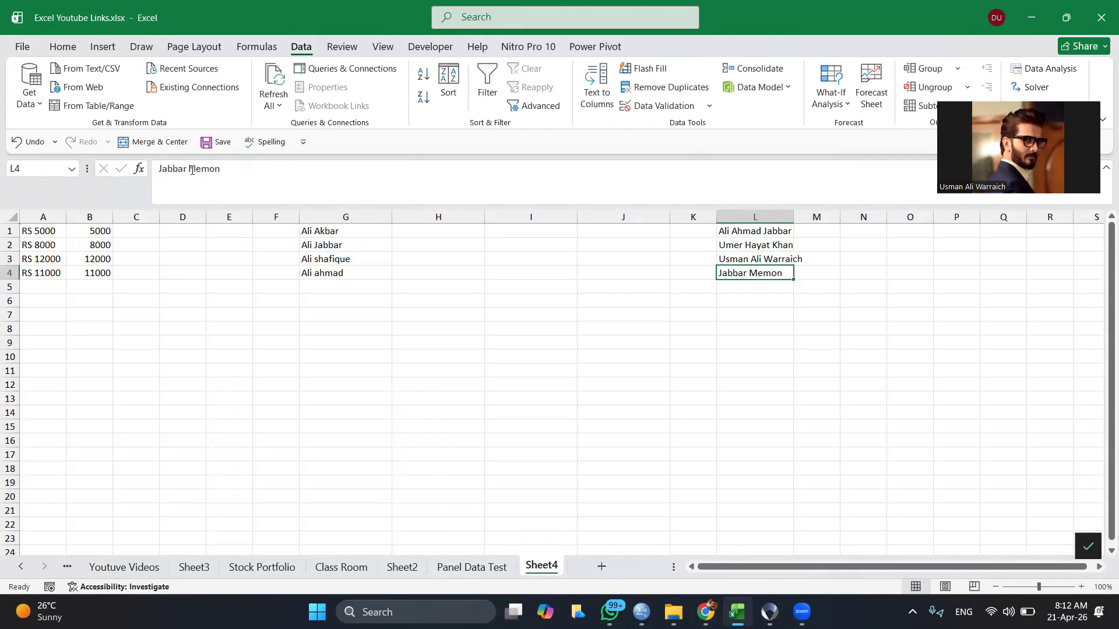
Append a third name to the full name in L4 and autofit the width of column L.
{"action": "left_click", "coordinate": [241, 171]}
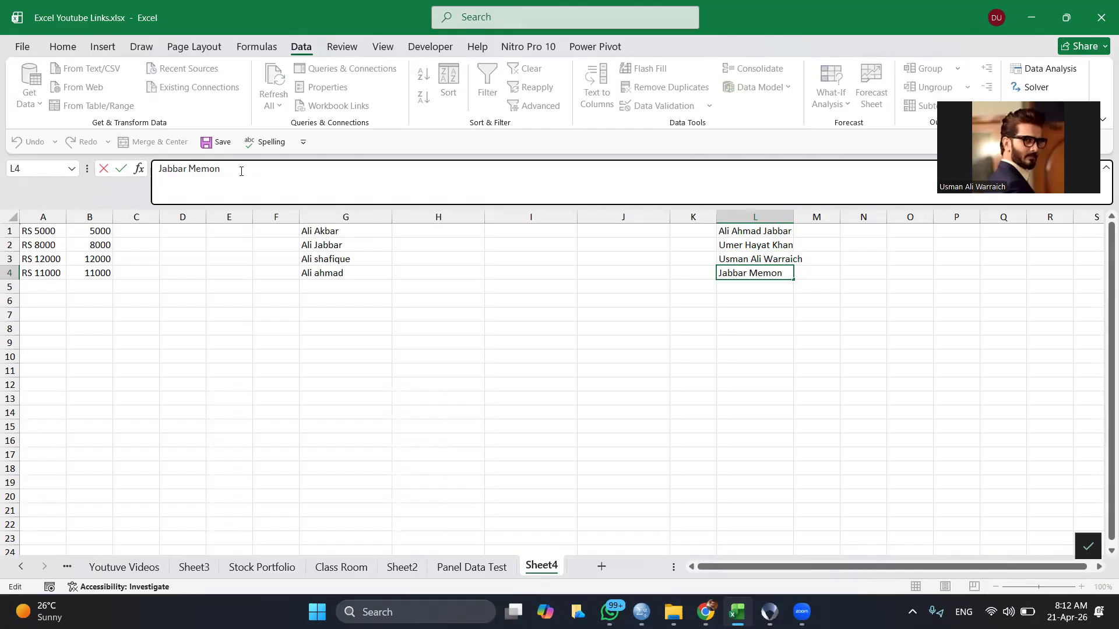
{"action": "type", "text": "Ahme"}
{"action": "type", "text": "d"}
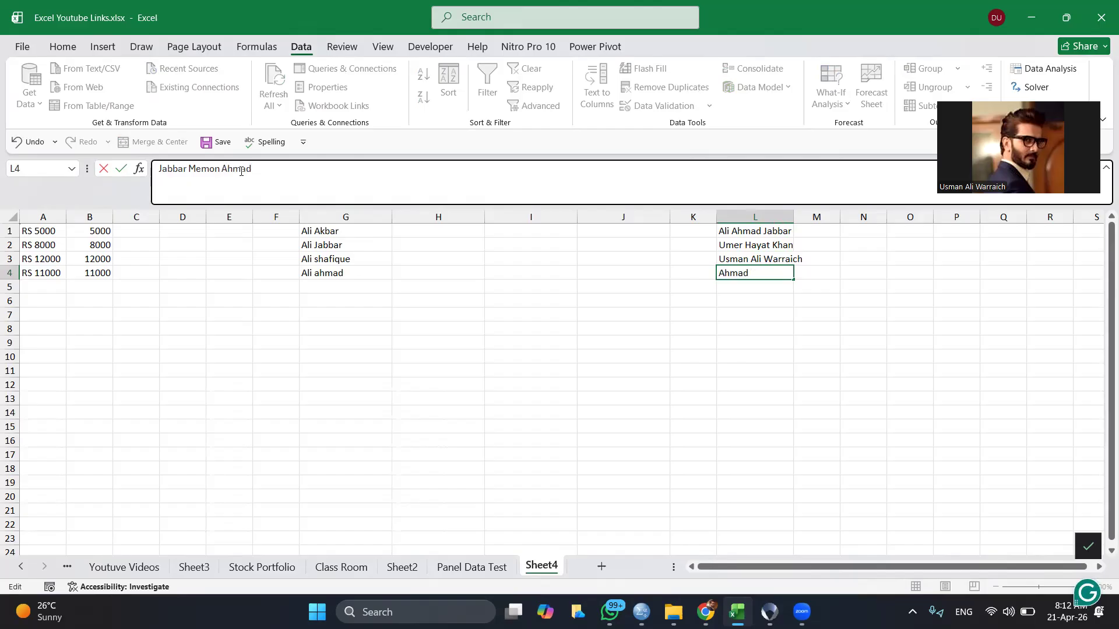
{"action": "key", "text": "Return"}
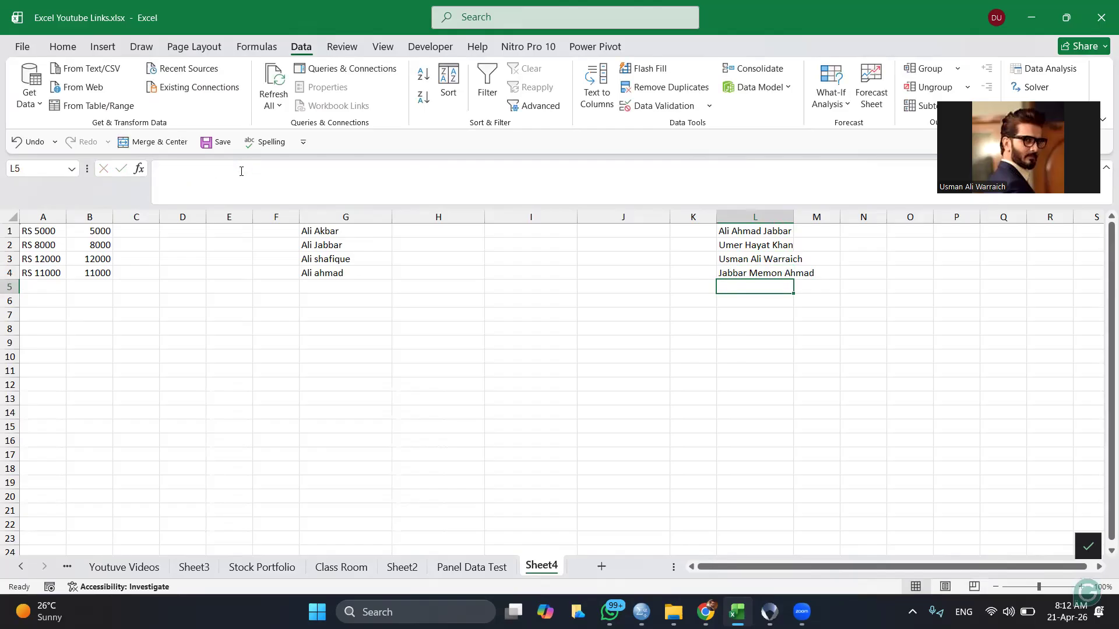
{"action": "double_click", "coordinate": [792, 213]}
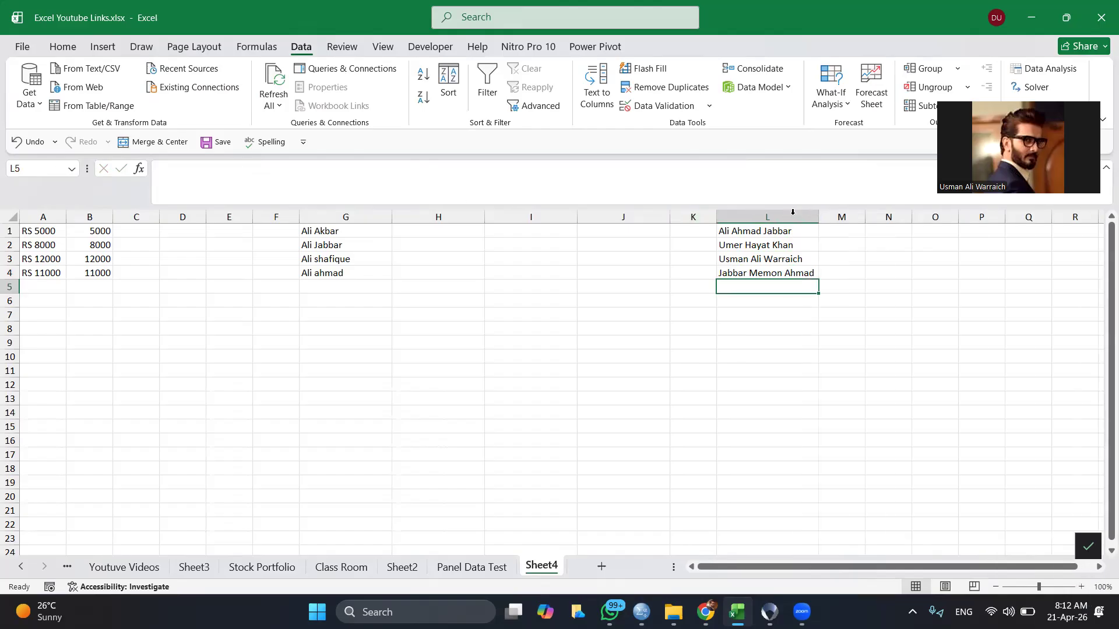
Enter in M1 the last name from L1 followed by a comma and the initials "A. A", and autofit column M.
{"action": "double_click", "coordinate": [834, 231]}
{"action": "type", "text": "Jabbar"}
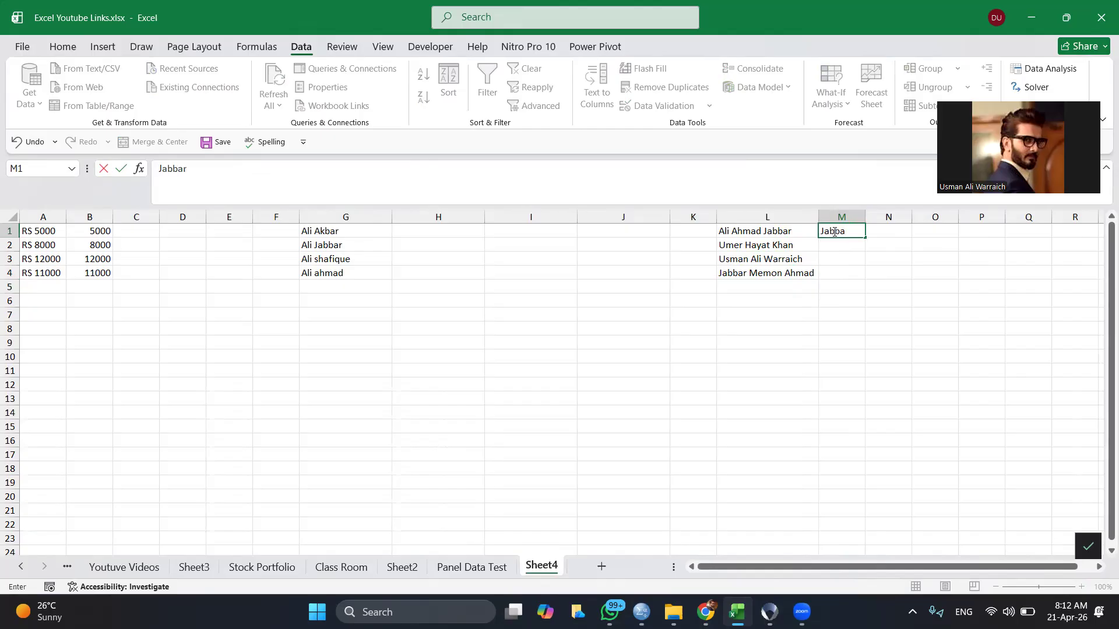
{"action": "type", "text": ", A. A"}
{"action": "key", "text": "Return"}
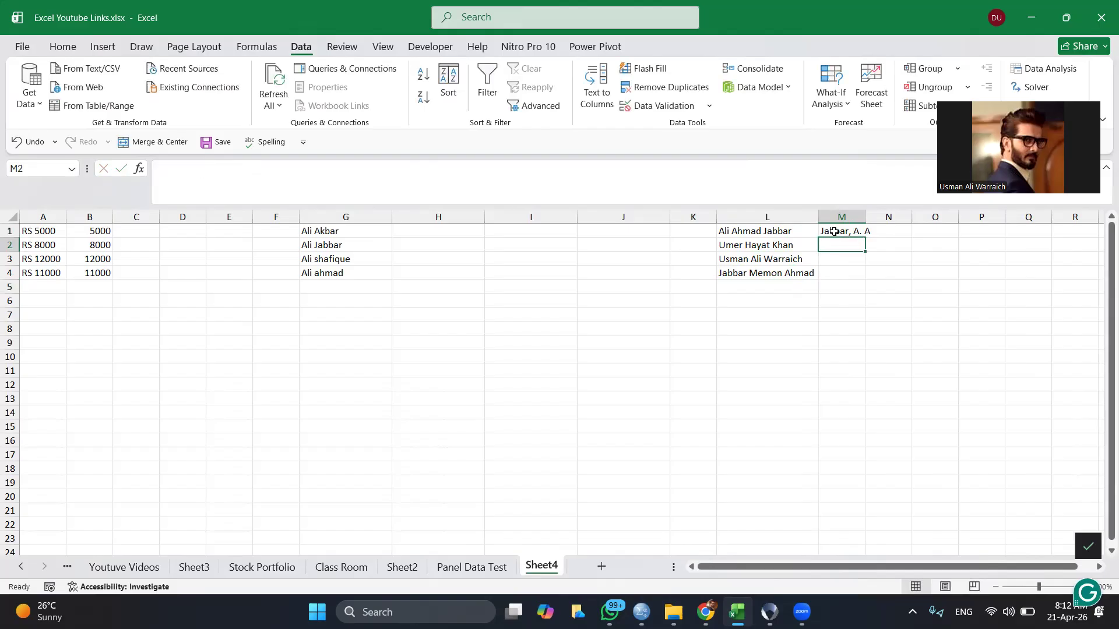
{"action": "double_click", "coordinate": [865, 214]}
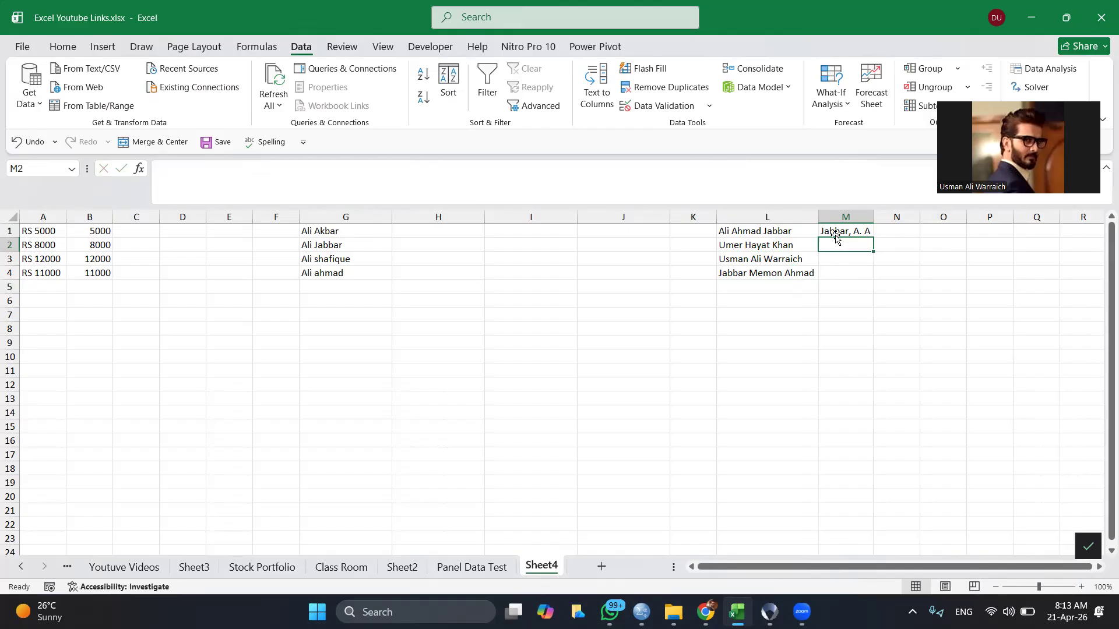
Flash Fill M2:M4 from the pattern in M1 and widen column M to fit all the entries.
{"action": "left_click", "coordinate": [654, 69]}
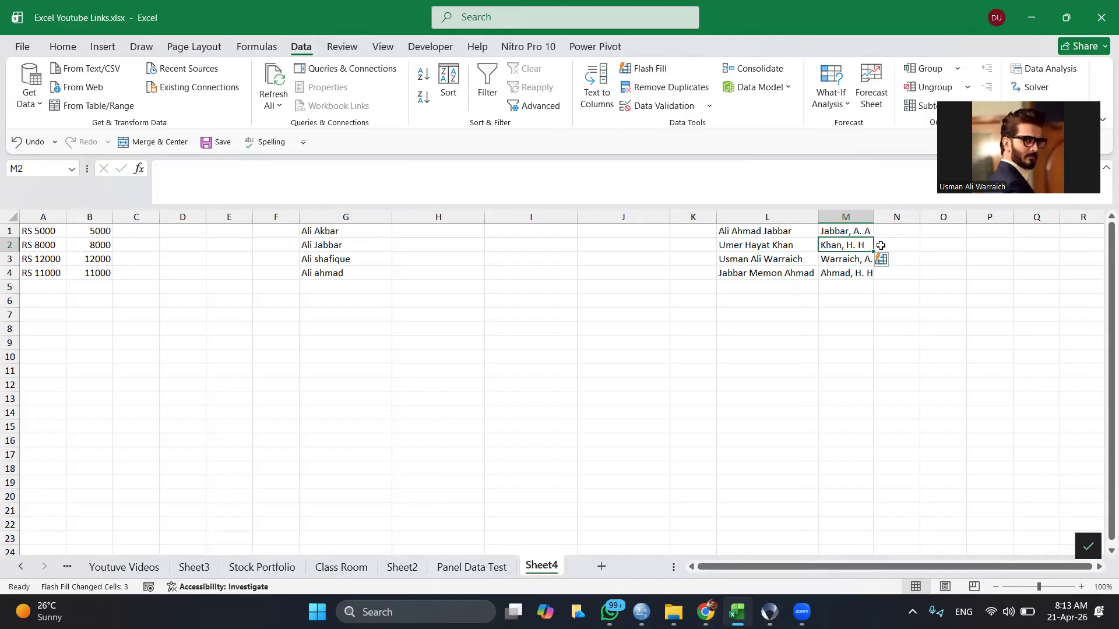
{"action": "left_click_drag", "start_coordinate": [911, 215], "coordinate": [913, 215]}
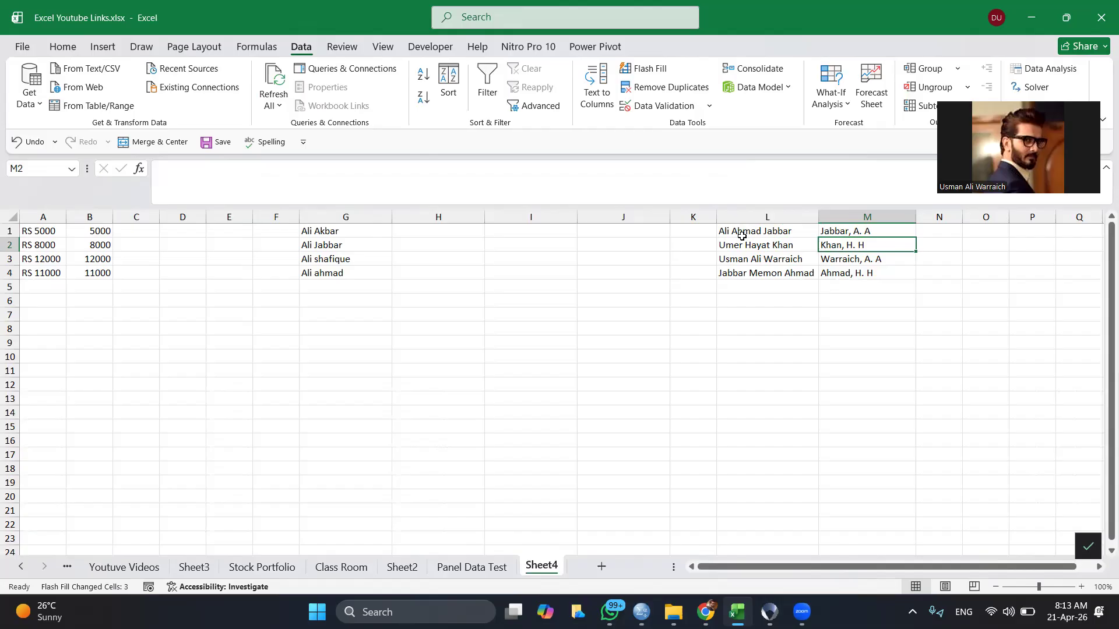
Delete the flash-filled entries in M2:M4, keeping the example in M1.
{"action": "key", "text": "shift+Down"}
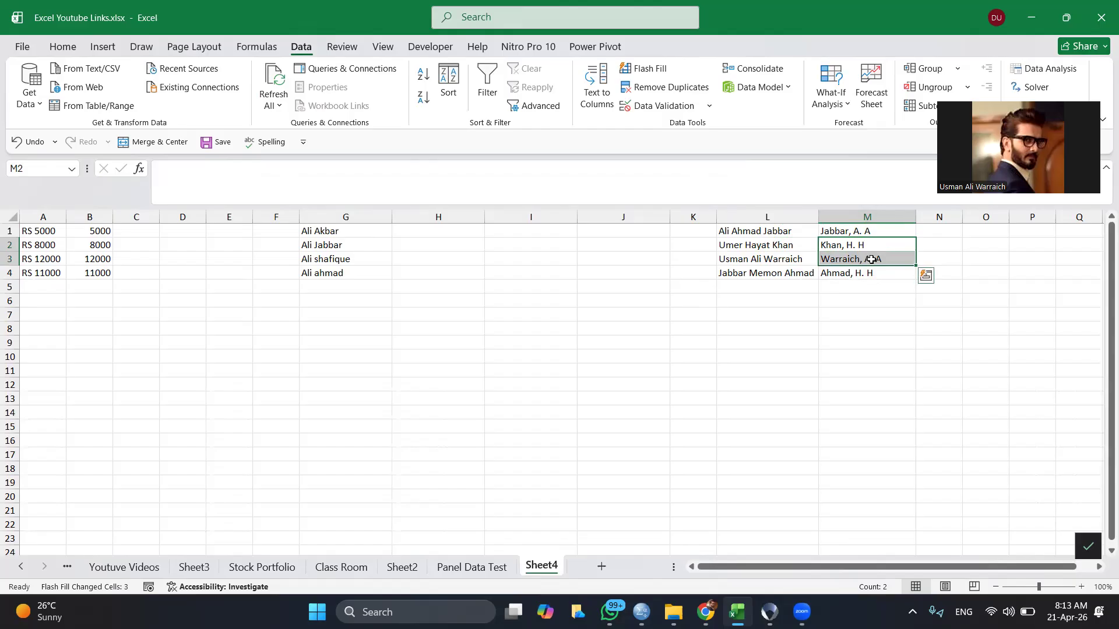
{"action": "left_click", "coordinate": [870, 259]}
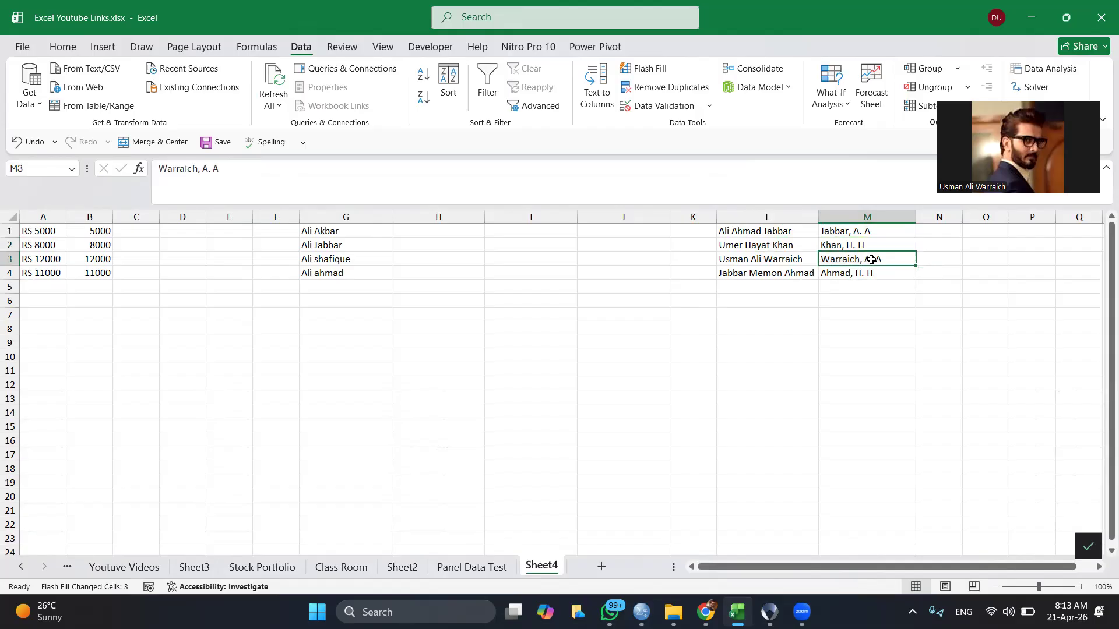
{"action": "left_click_drag", "start_coordinate": [862, 245], "coordinate": [871, 272]}
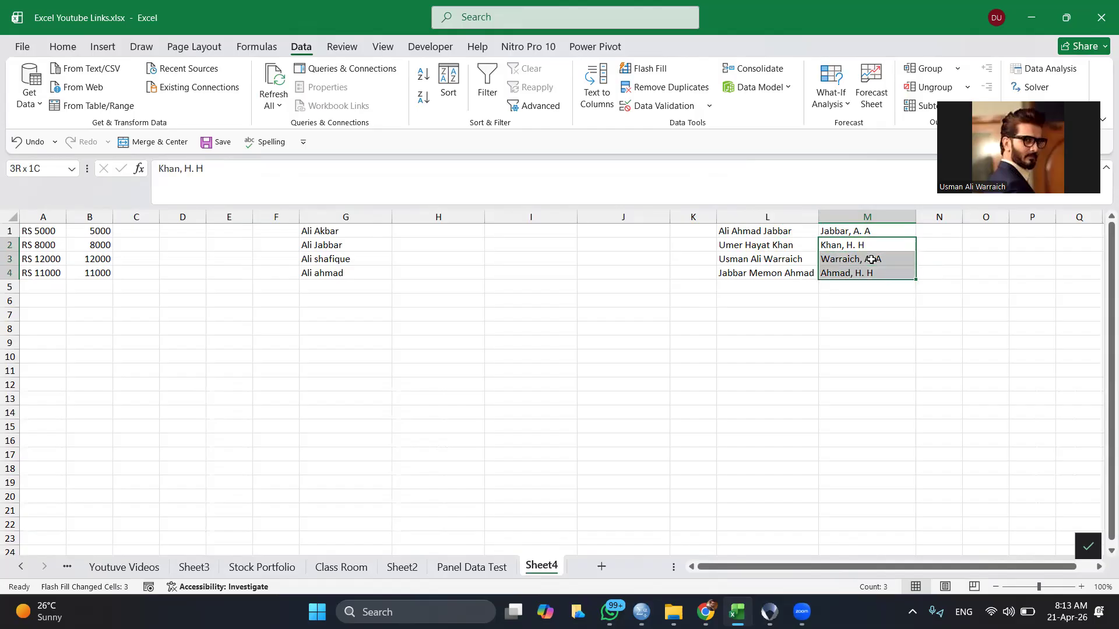
{"action": "key", "text": "Delete"}
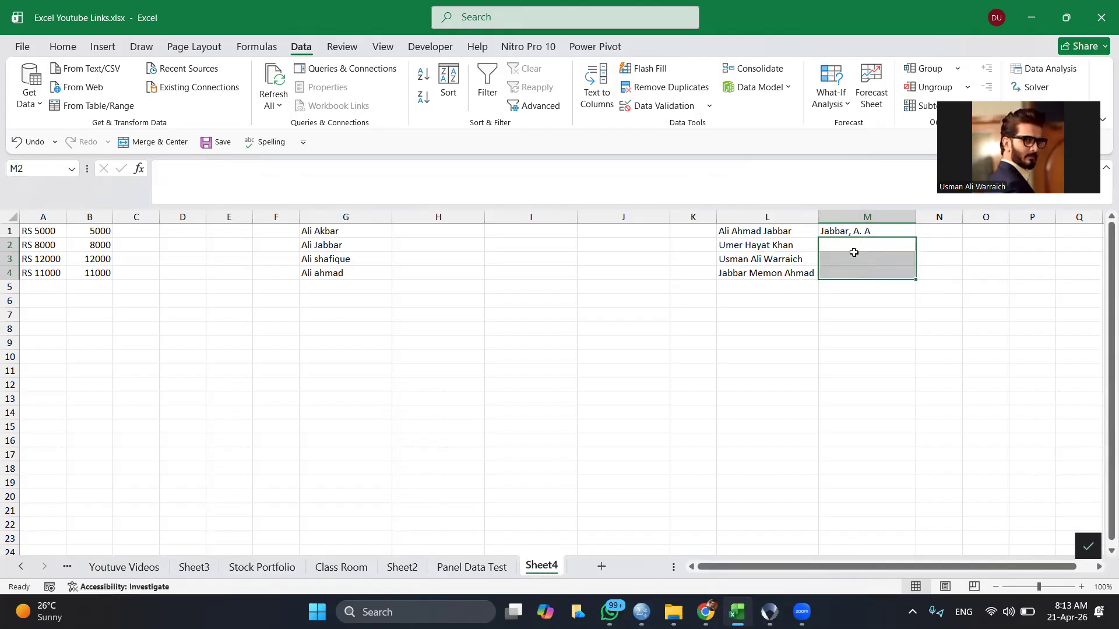
Enter in M2 the last name from L2 followed by a comma and the initials "U. A", and Flash Fill M3:M4.
{"action": "left_click", "coordinate": [853, 251]}
{"action": "type", "text": "Khan, "}
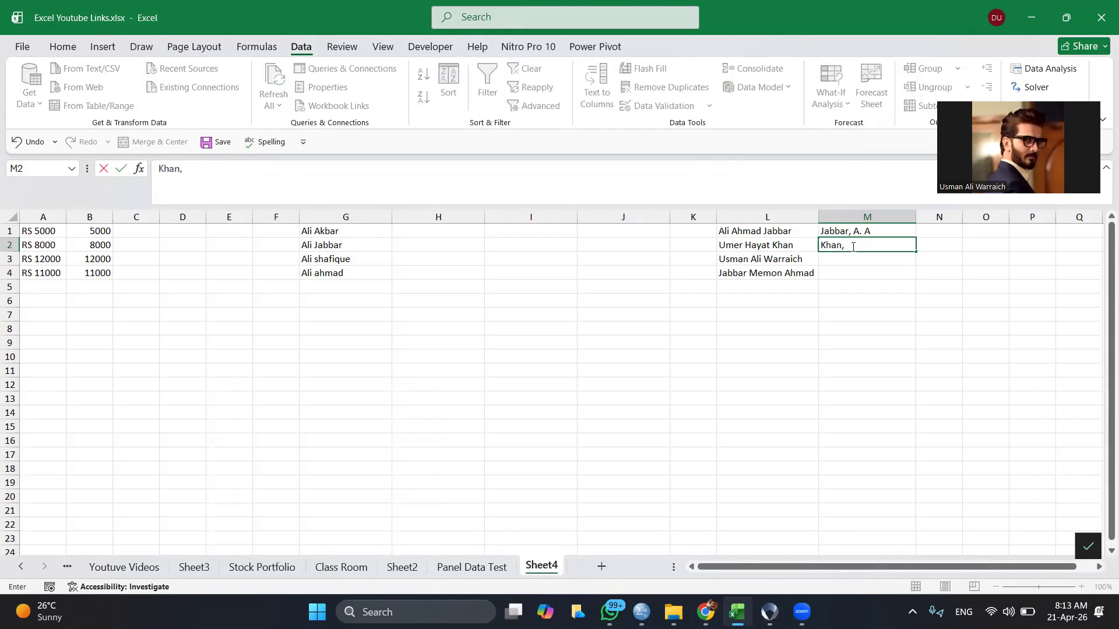
{"action": "type", "text": "U. A"}
{"action": "key", "text": "Return"}
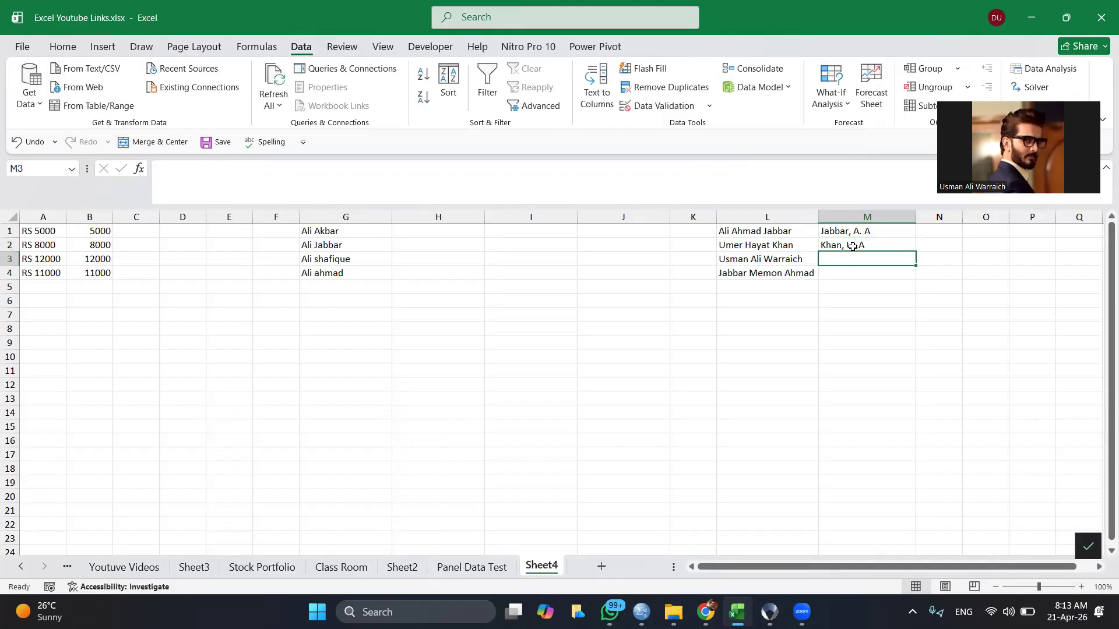
{"action": "left_click", "coordinate": [649, 70]}
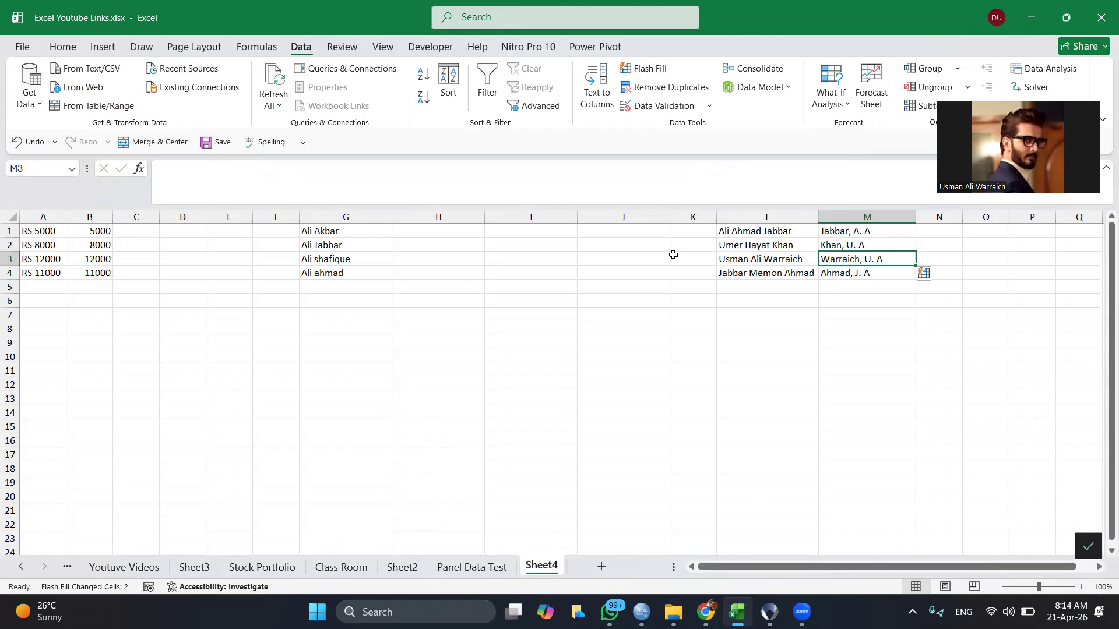
Enter the numbers 5 and 10 in cells I11 and I12.
{"action": "left_click", "coordinate": [504, 365]}
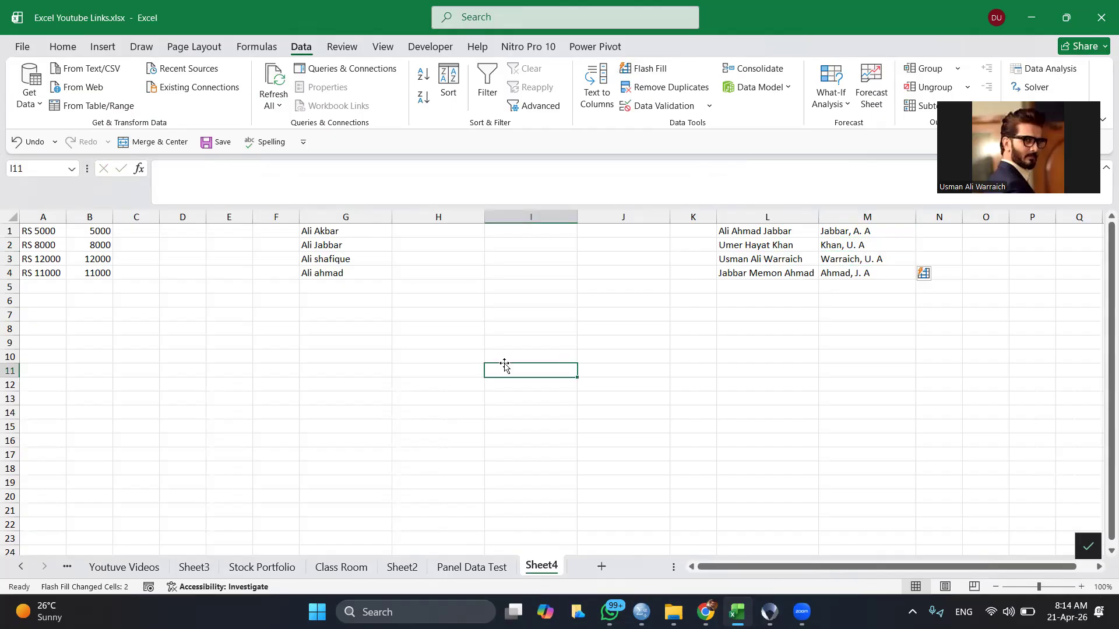
{"action": "type", "text": "5"}
{"action": "key", "text": "Return"}
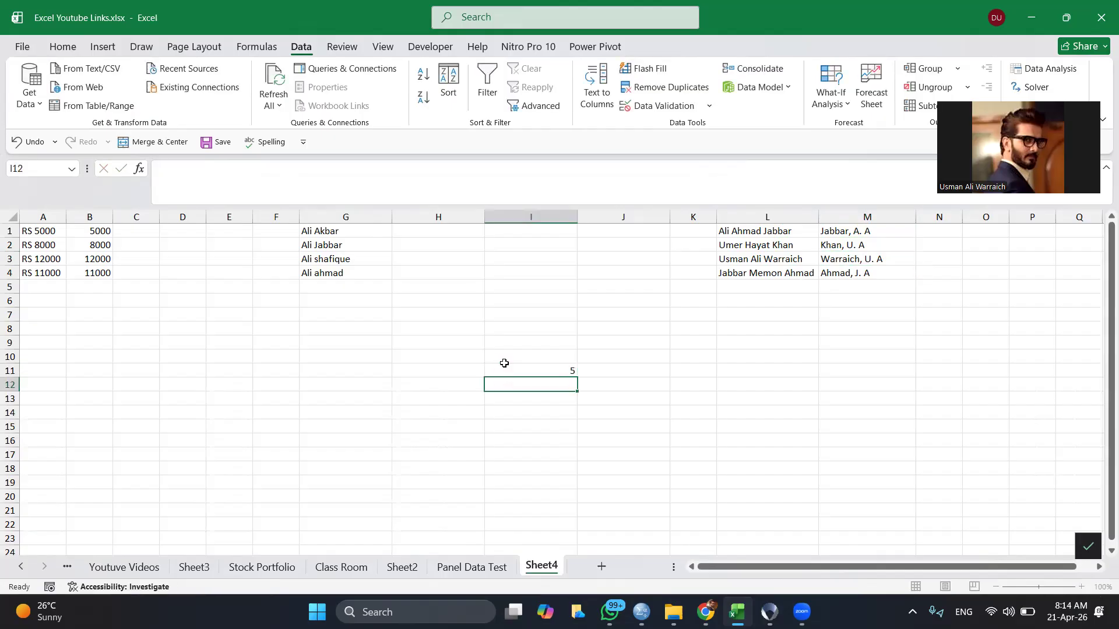
{"action": "type", "text": "10"}
{"action": "key", "text": "Return"}
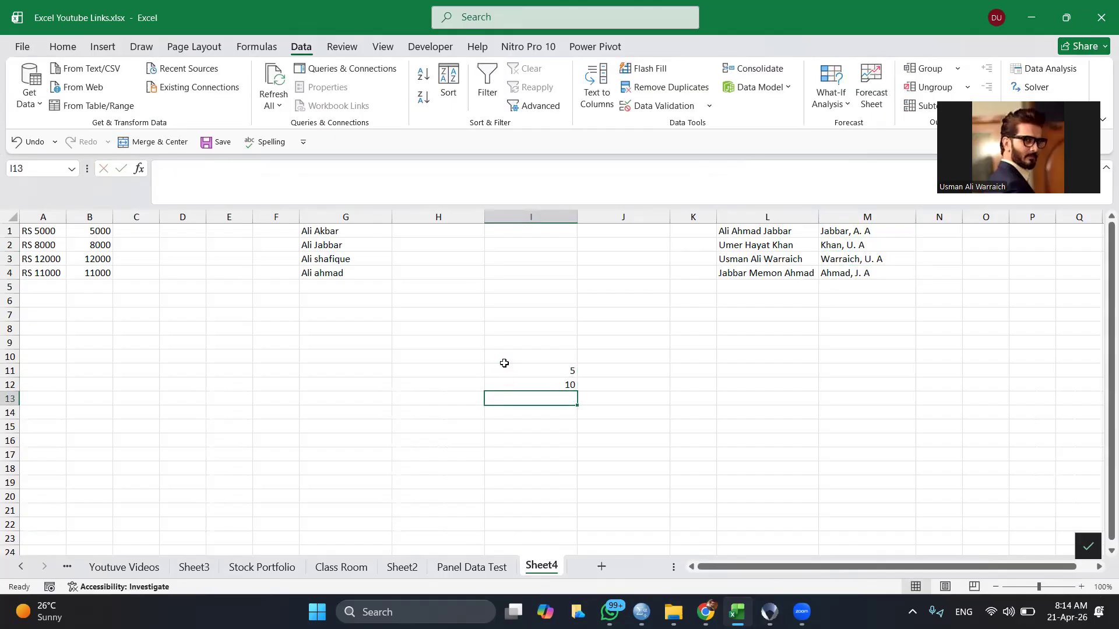
Enter the number series 5, 10, 15 and 20 in cells J11:J14.
{"action": "key", "text": "Right"}
{"action": "key", "text": "Up"}
{"action": "type", "text": "5"}
{"action": "key", "text": "Return"}
{"action": "key", "text": "Up"}
{"action": "key", "text": "Up"}
{"action": "type", "text": "5"}
{"action": "key", "text": "Return"}
{"action": "type", "text": "10"}
{"action": "key", "text": "Return"}
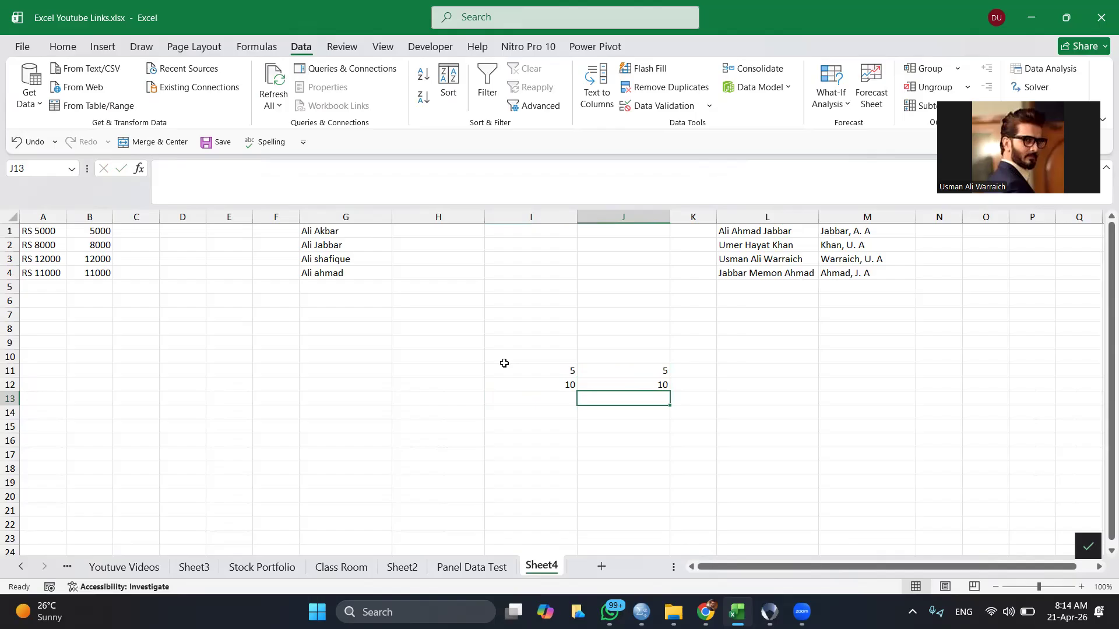
{"action": "type", "text": "15"}
{"action": "key", "text": "Return"}
{"action": "type", "text": "20"}
{"action": "key", "text": "Return"}
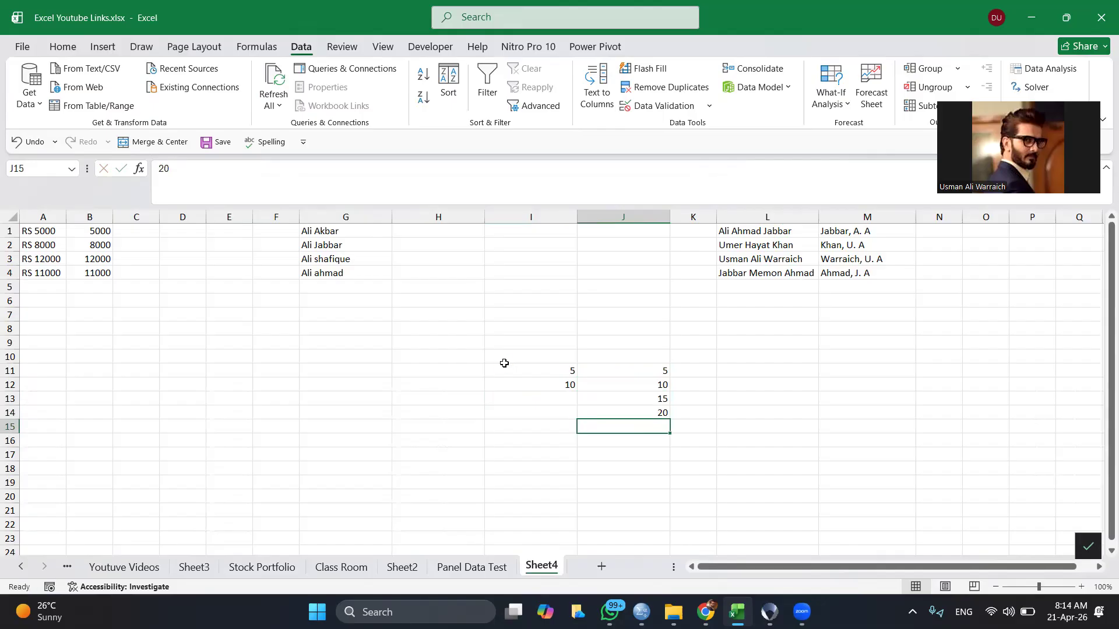
Enter the doubling number series 5, 10, 20 and 40 in cells L11:L14.
{"action": "key", "text": "Right"}
{"action": "key", "text": "Right"}
{"action": "key", "text": "Up"}
{"action": "key", "text": "Up"}
{"action": "key", "text": "Up"}
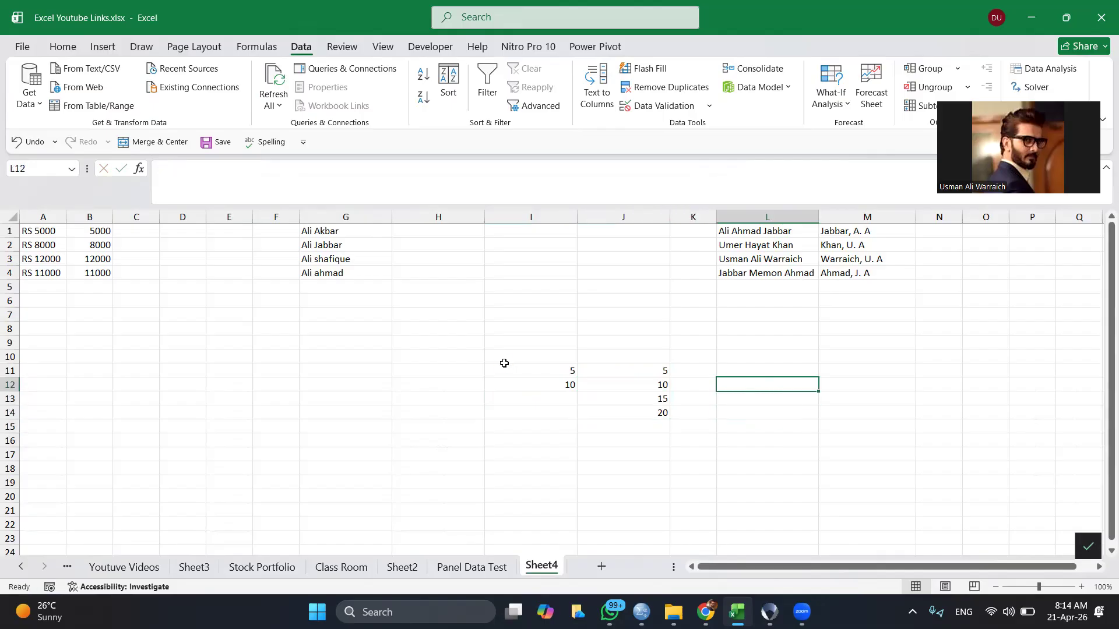
{"action": "key", "text": "Up"}
{"action": "type", "text": "5"}
{"action": "key", "text": "Return"}
{"action": "type", "text": "10"}
{"action": "key", "text": "Return"}
{"action": "type", "text": "20"}
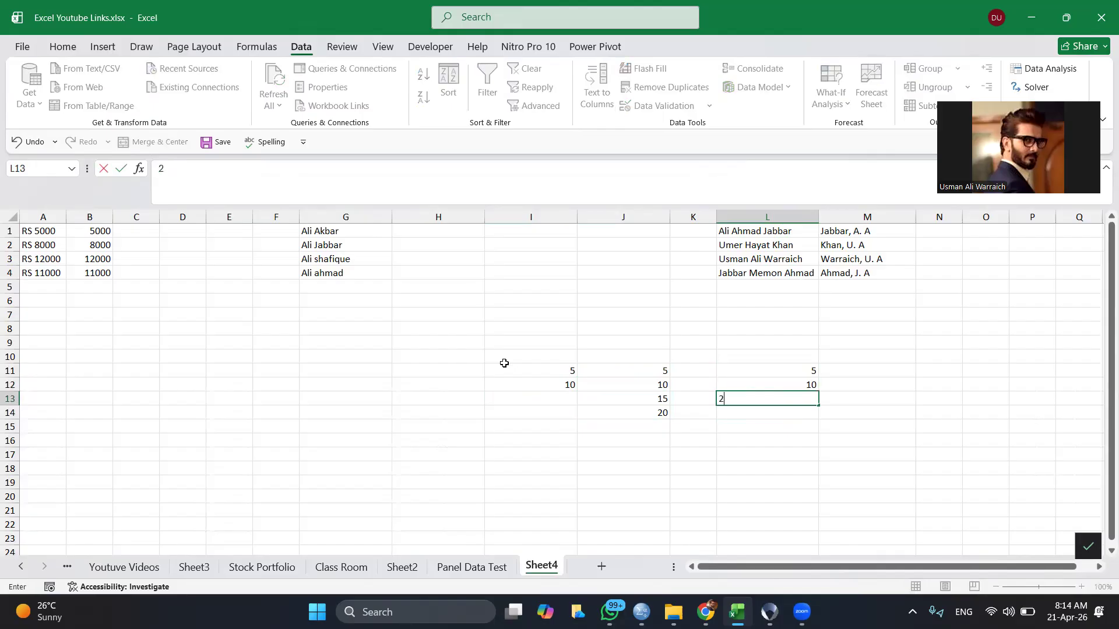
{"action": "key", "text": "Return"}
{"action": "type", "text": "40"}
{"action": "key", "text": "Return"}
Select the range J11:L12 covering the first two rows of both number series.
{"action": "key", "text": "Up"}
{"action": "key", "text": "Up"}
{"action": "key", "text": "Up"}
{"action": "key", "text": "shift+Left"}
{"action": "key", "text": "shift+Left"}
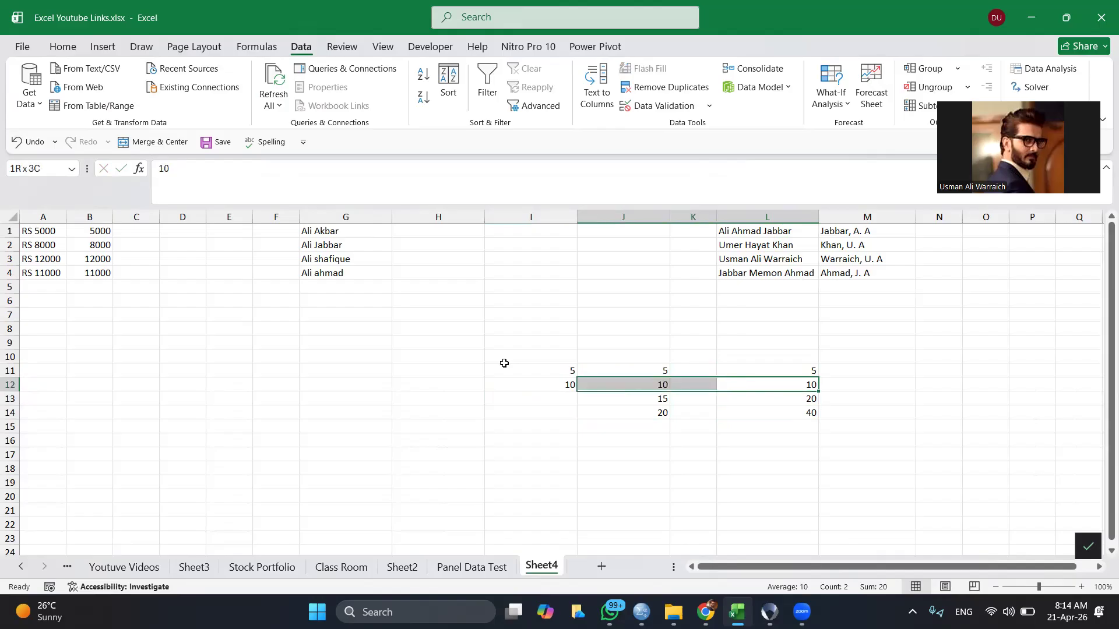
{"action": "key", "text": "shift+Up"}
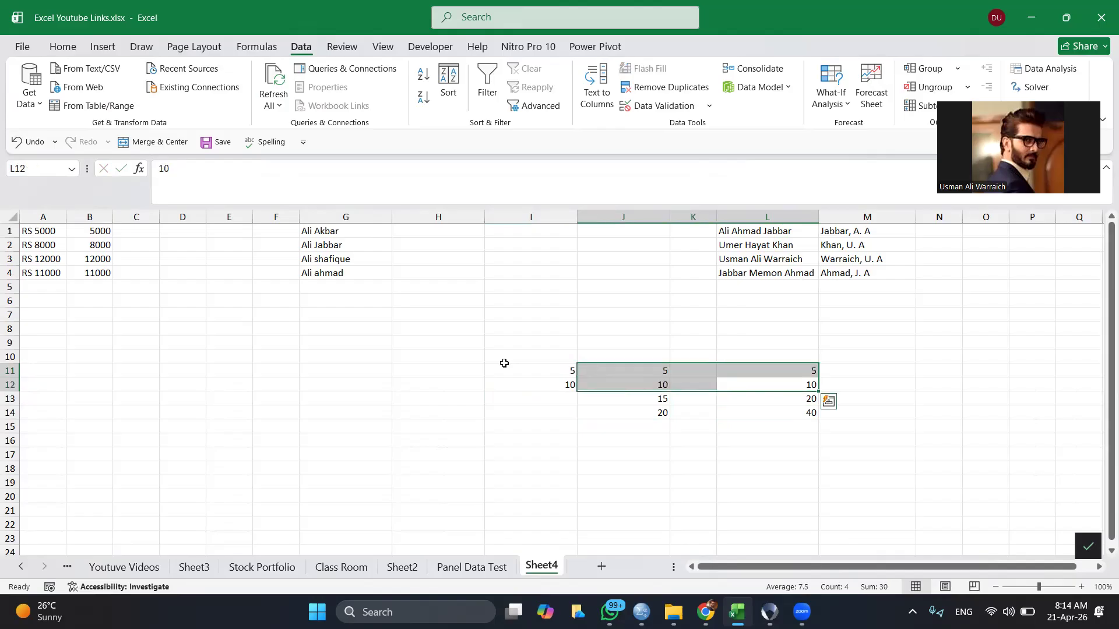